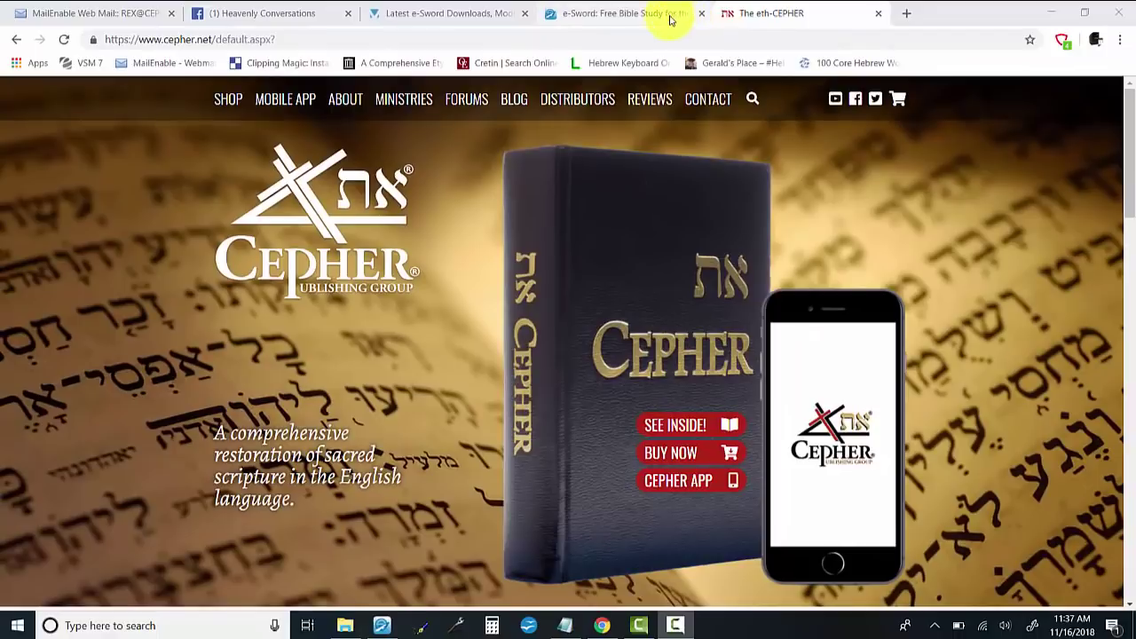
# Switch Chrome to the e-Sword home page after a brief look at the Bible Support downloads tab
pyautogui.click(670, 20)
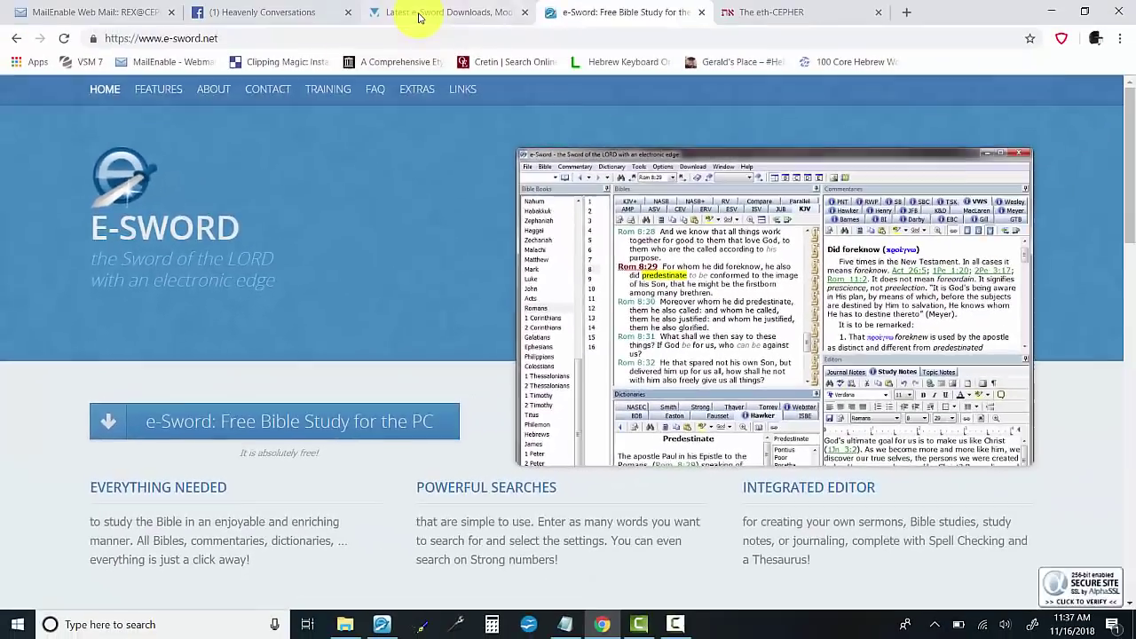
pyautogui.click(419, 18)
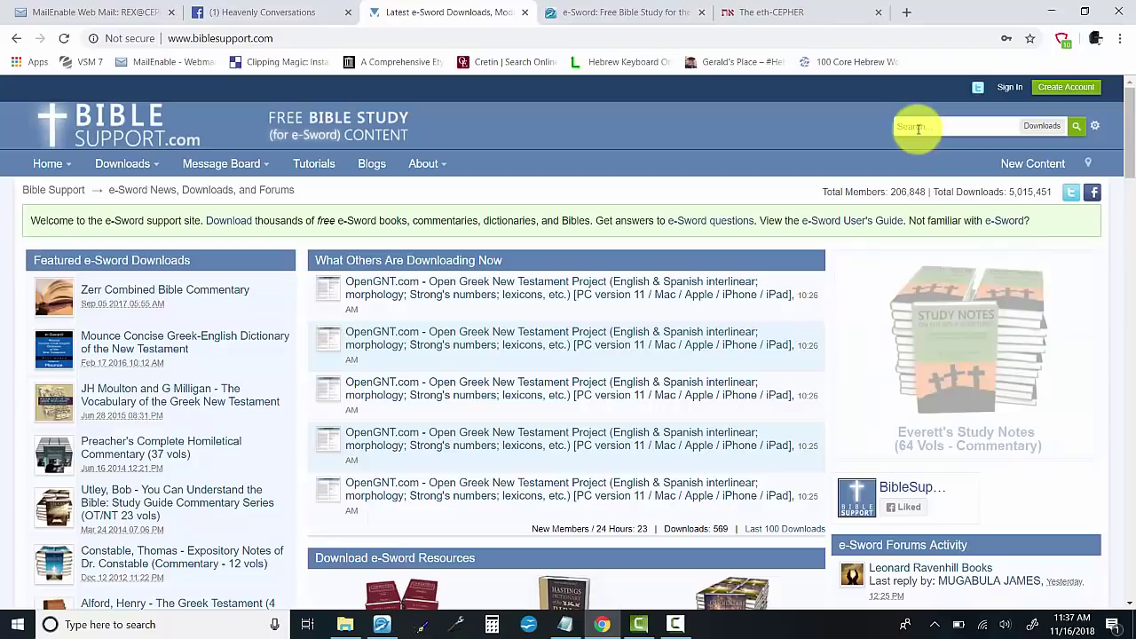
pyautogui.click(595, 18)
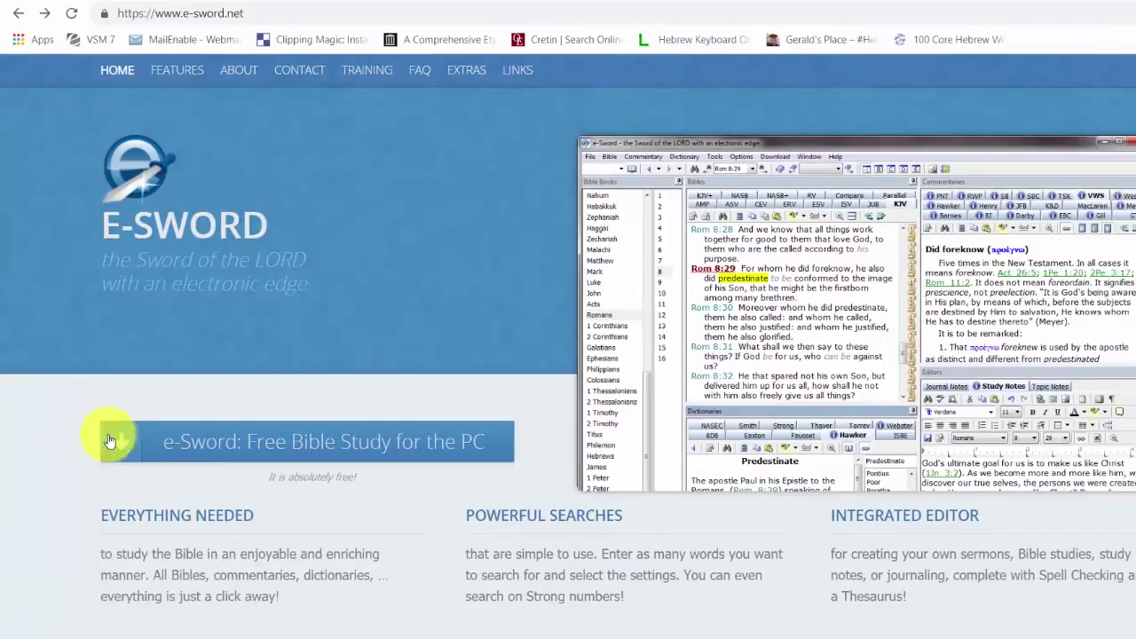
# Download the e-Sword v11.1.0 installer (setup1110 (6).exe, 54.5 MB) from the e-sword.net Downloads page
pyautogui.click(373, 457)
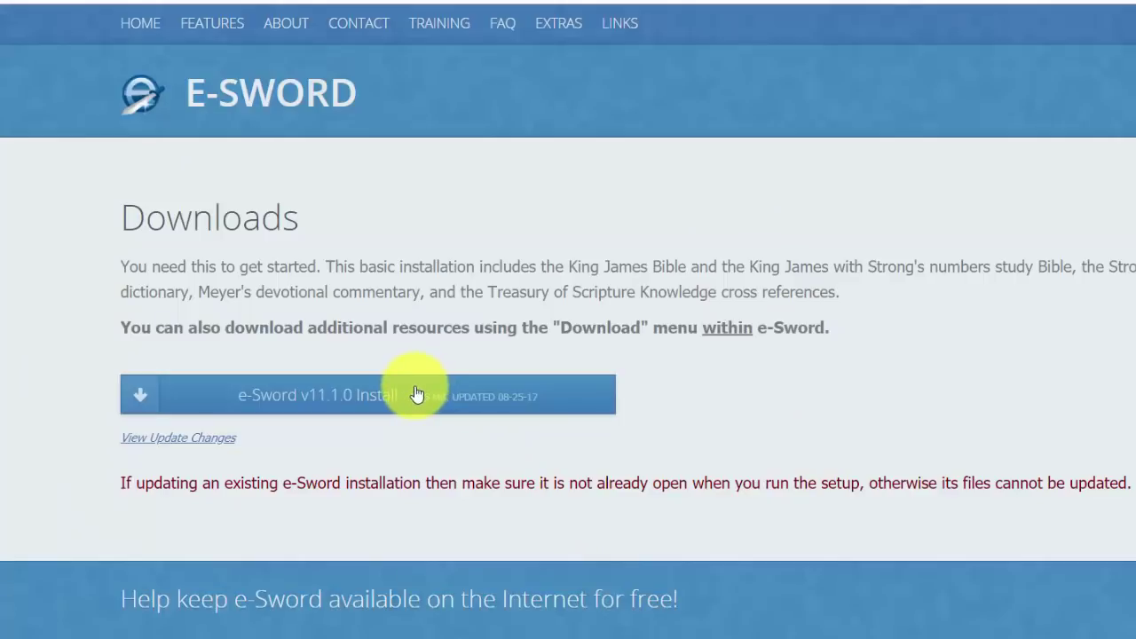
pyautogui.click(415, 398)
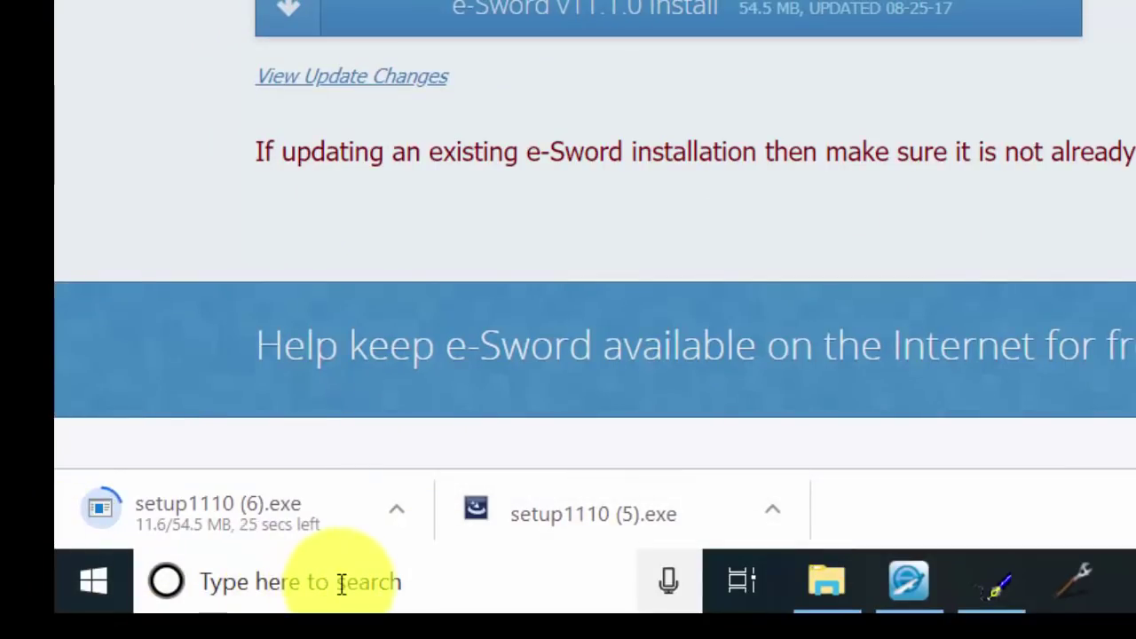
pyautogui.click(397, 519)
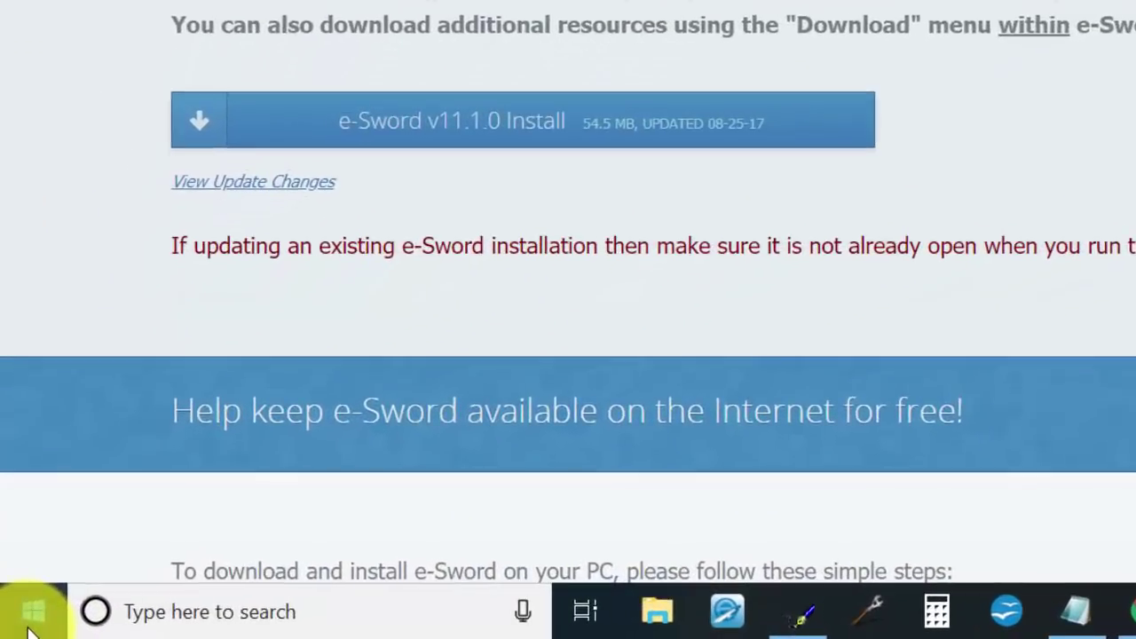
# Launch e-Sword from its program group in the Start menu app list
pyautogui.click(30, 630)
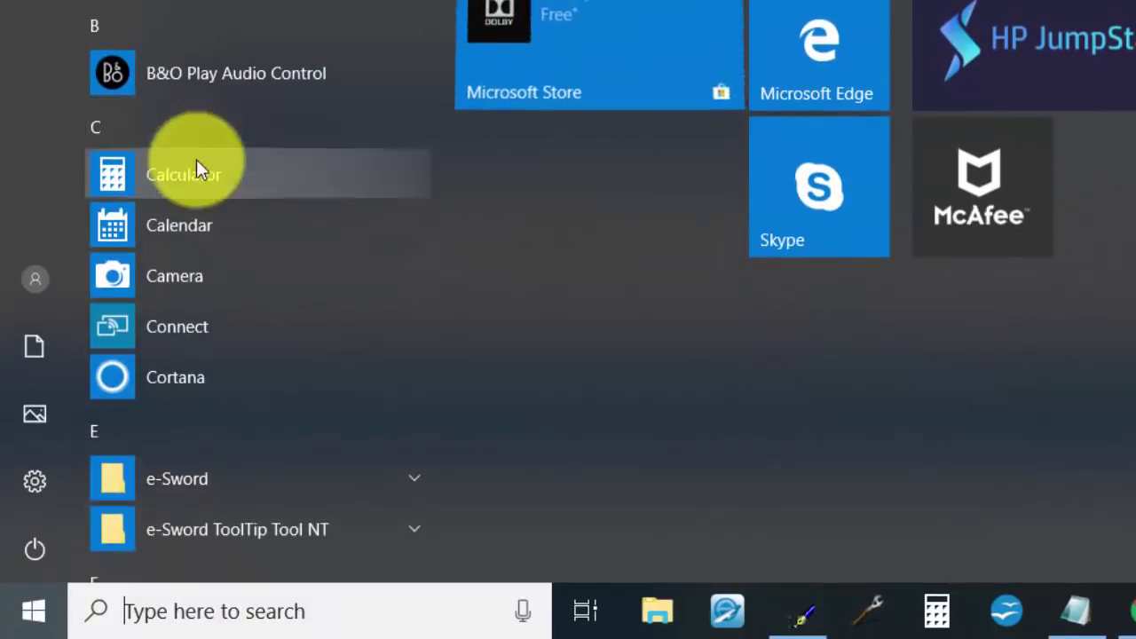
pyautogui.scroll(-3, 199, 178)
pyautogui.click(205, 228)
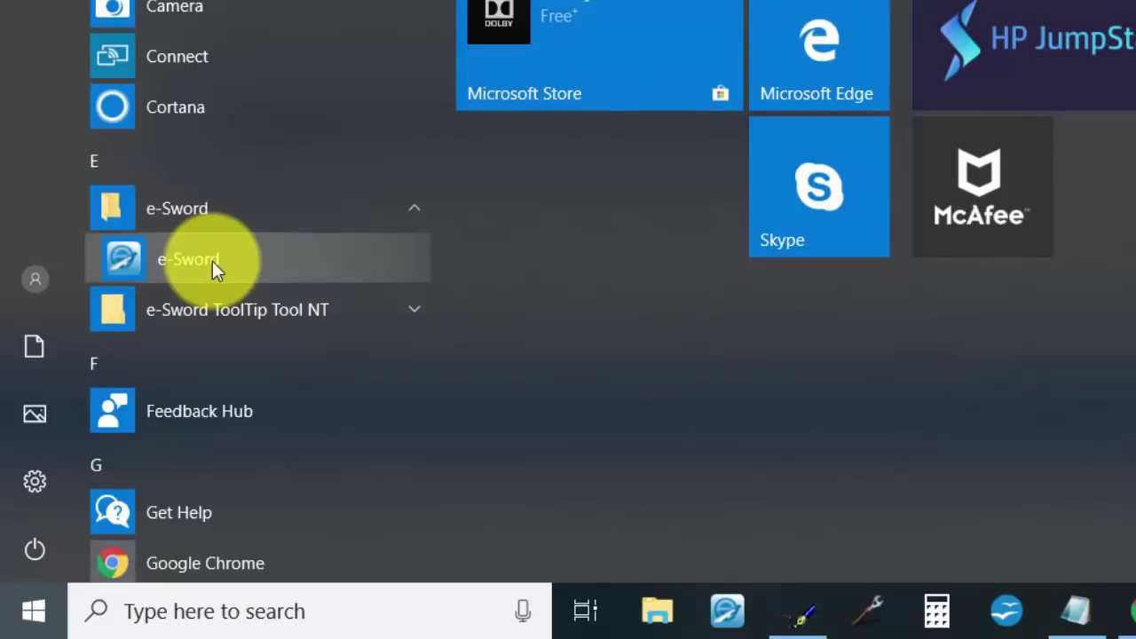
pyautogui.click(213, 261)
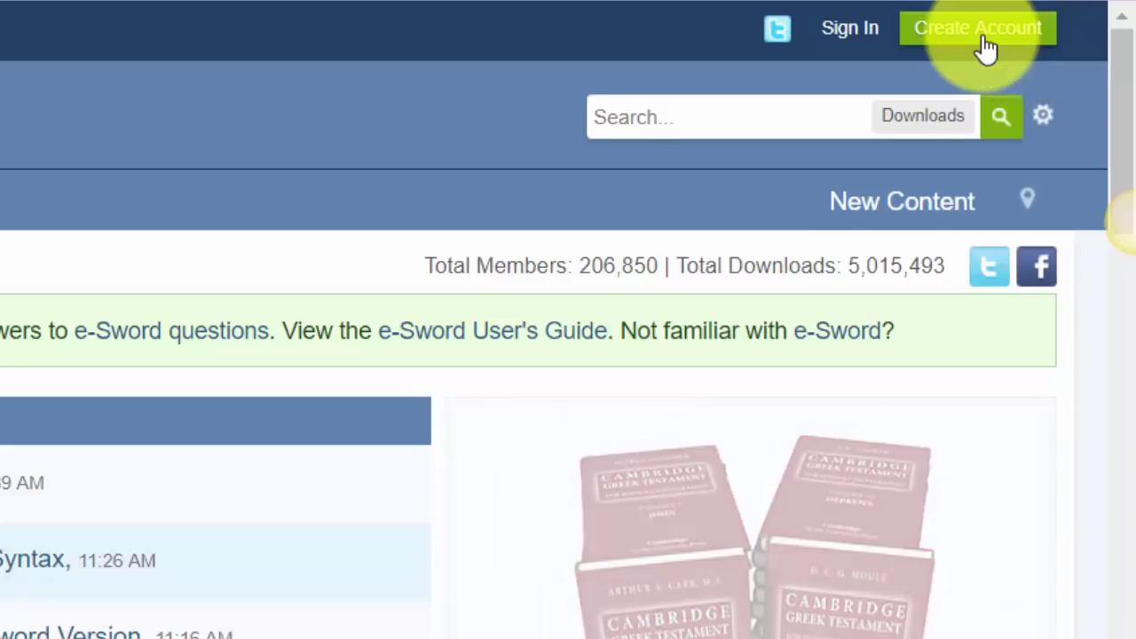
# Open BibleSupport.com's new account registration form to sign in as a member
pyautogui.click(983, 40)
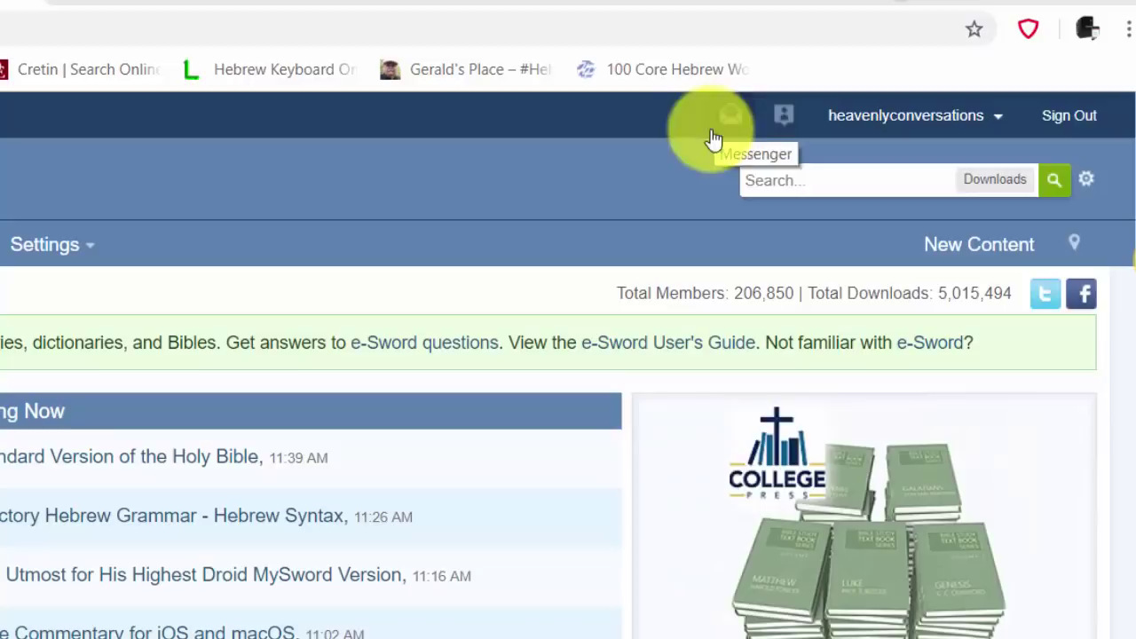
# Search BibleSupport.com for 'eth cepher' using the suggested search term
pyautogui.click(784, 179)
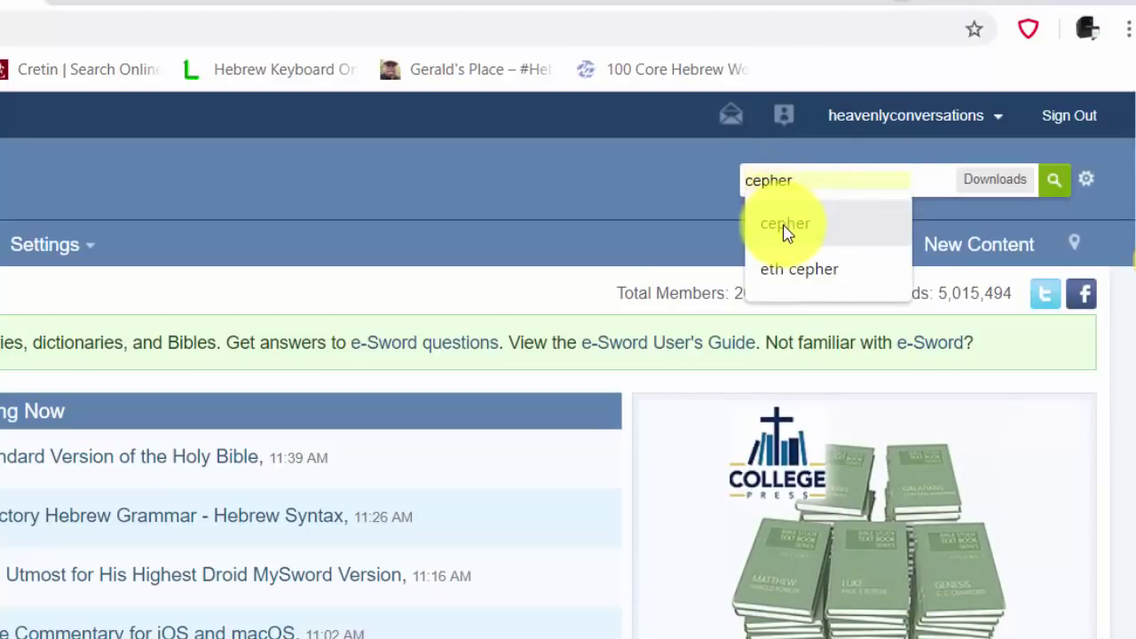
pyautogui.click(784, 270)
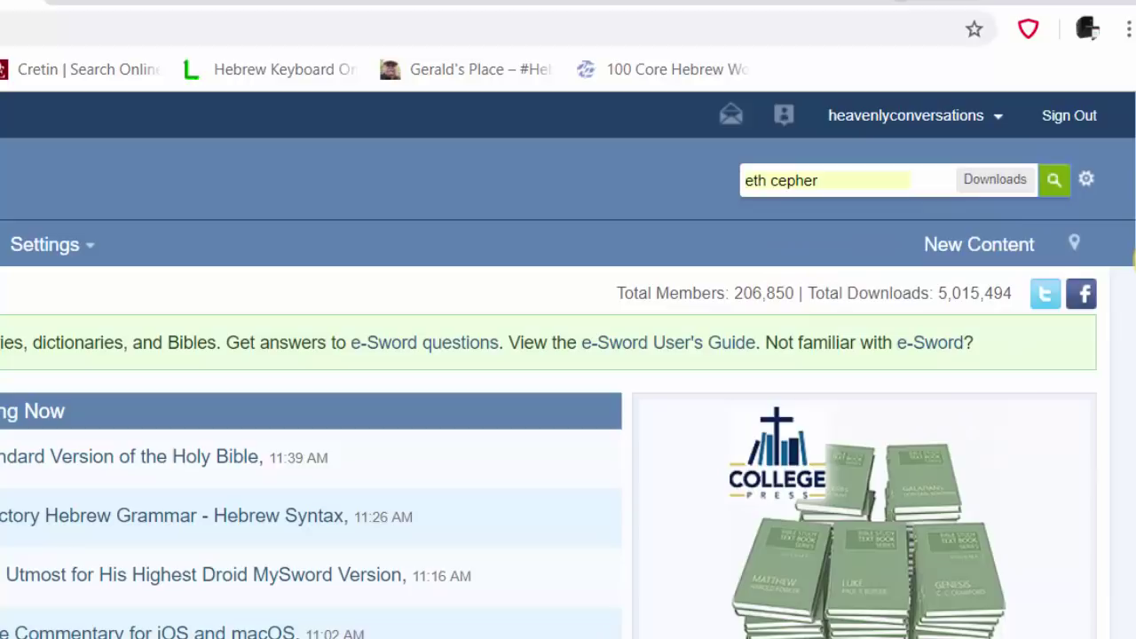
pyautogui.press('Return')
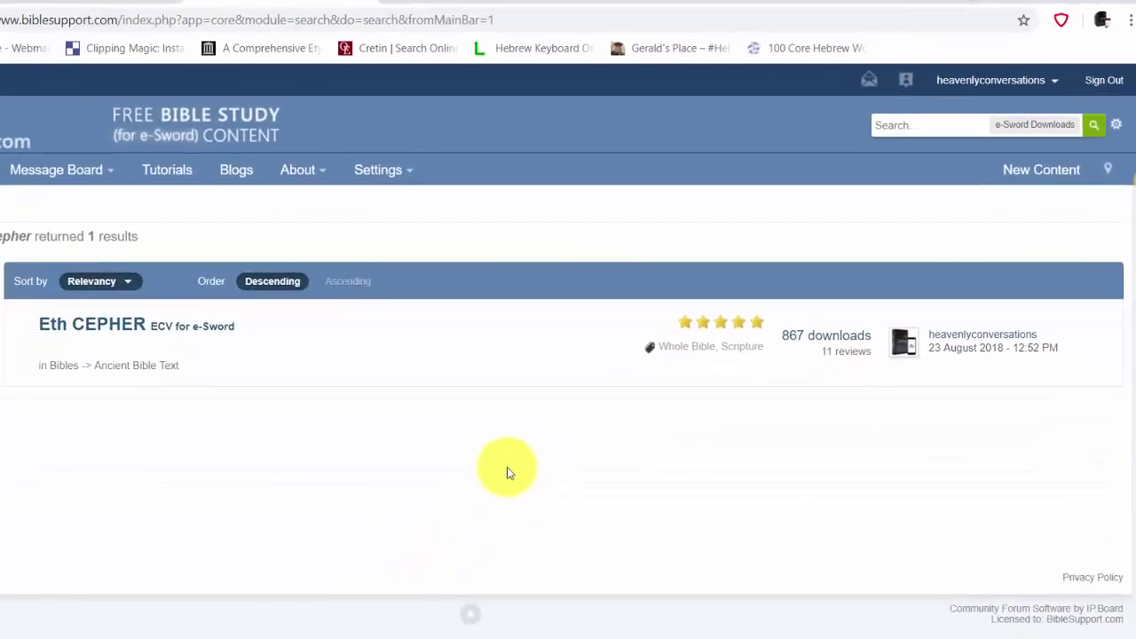
# Open the Eth CEPHER ECV for e-Sword page, agree to its license terms and reach its download files
pyautogui.click(174, 332)
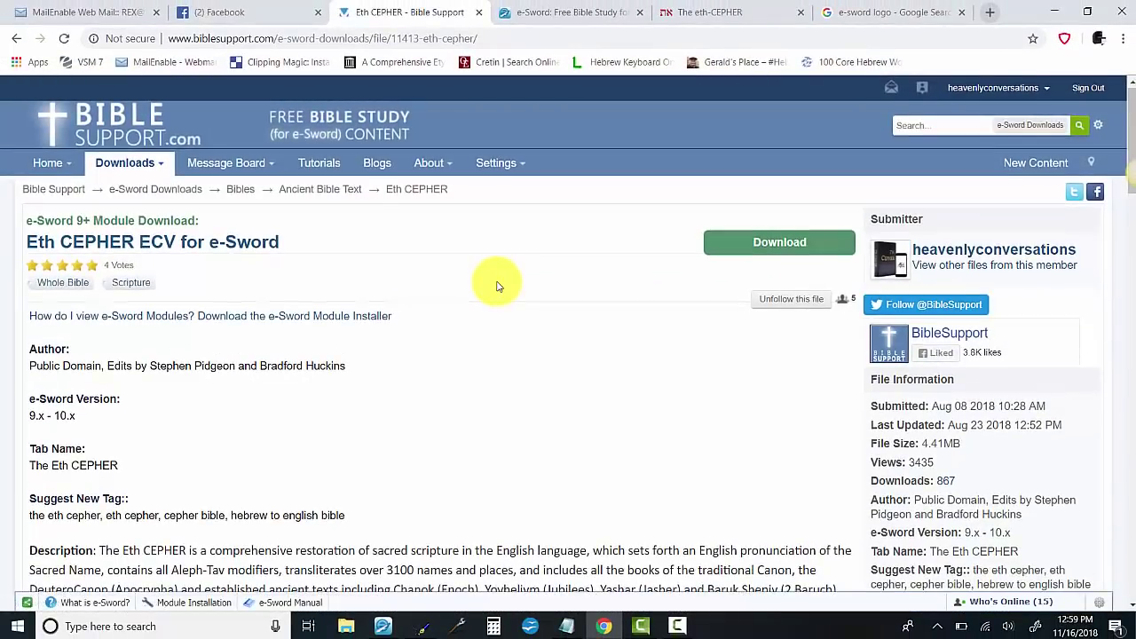
pyautogui.scroll(-3, 497, 285)
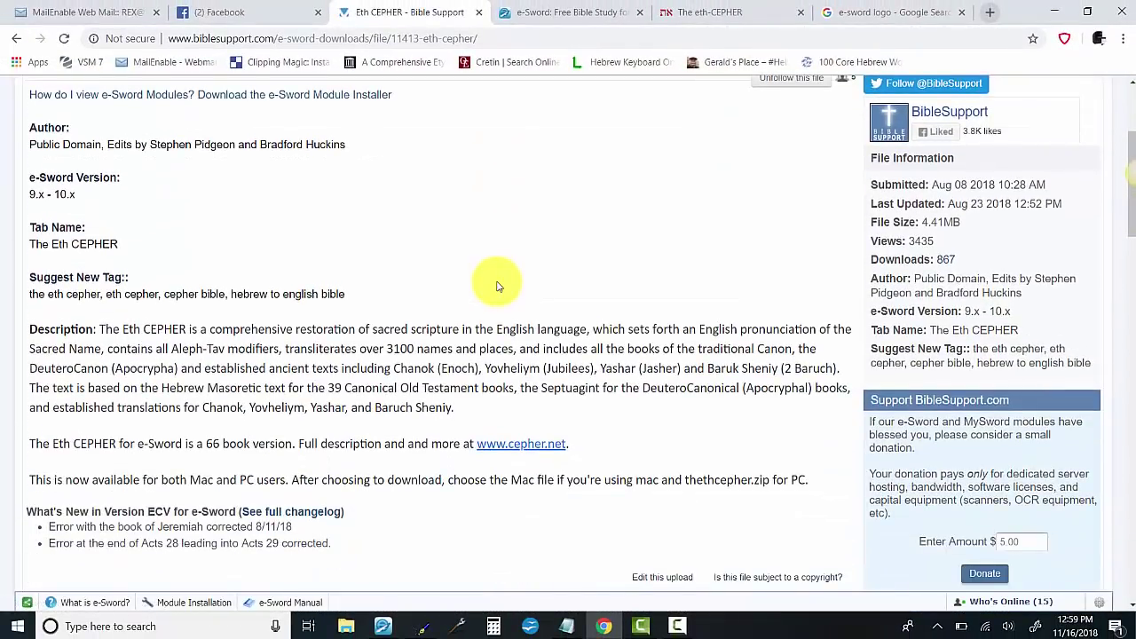
pyautogui.scroll(3, 497, 285)
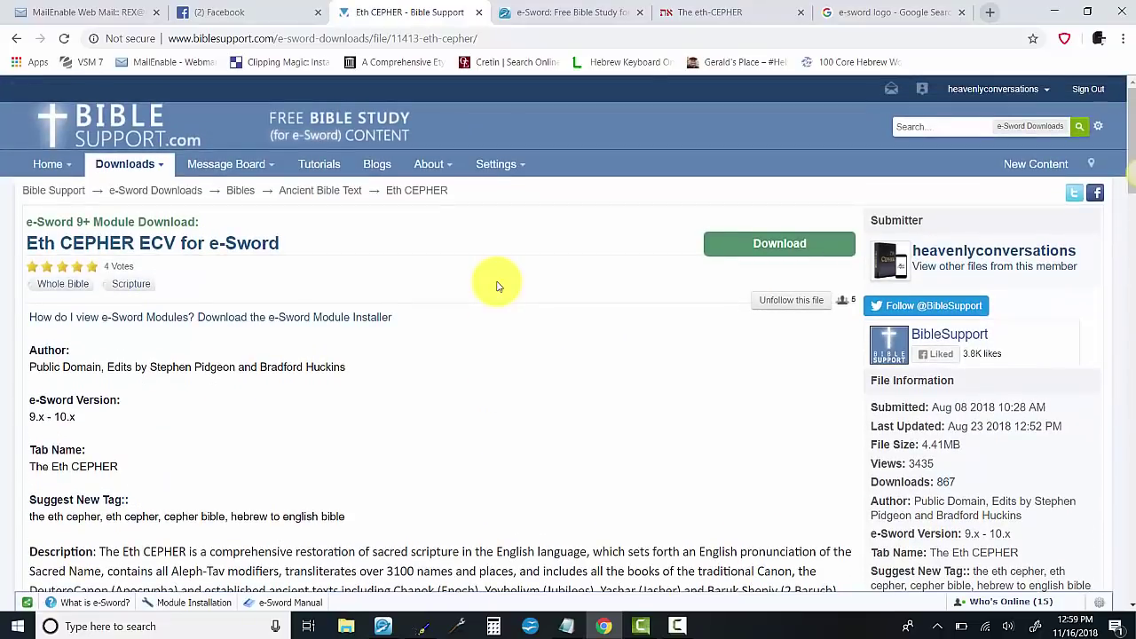
pyautogui.click(774, 248)
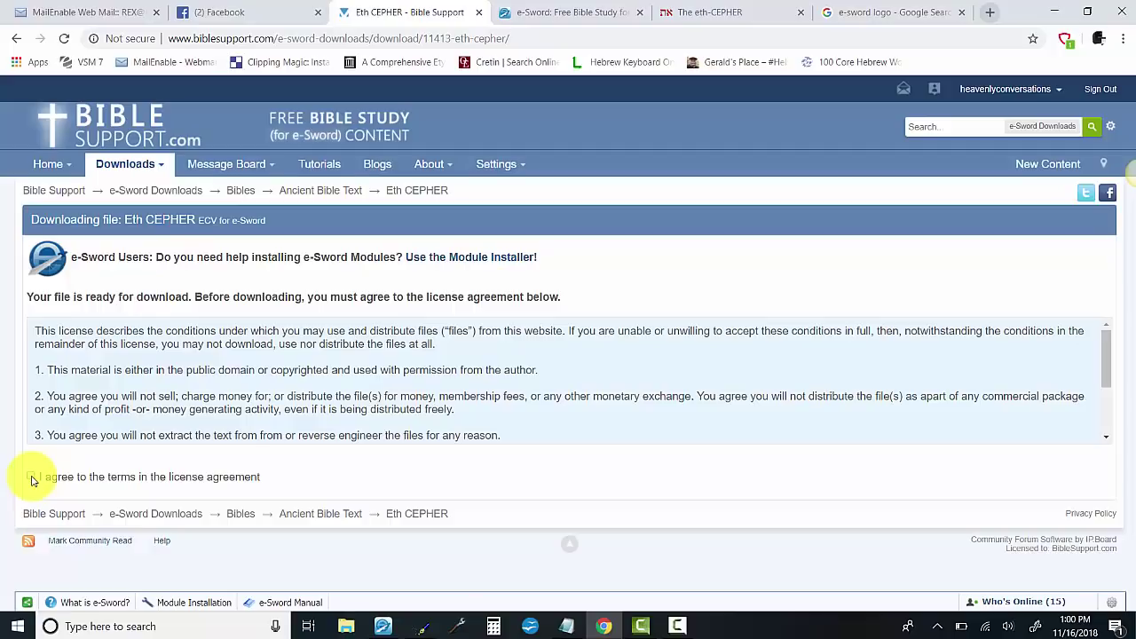
pyautogui.click(32, 480)
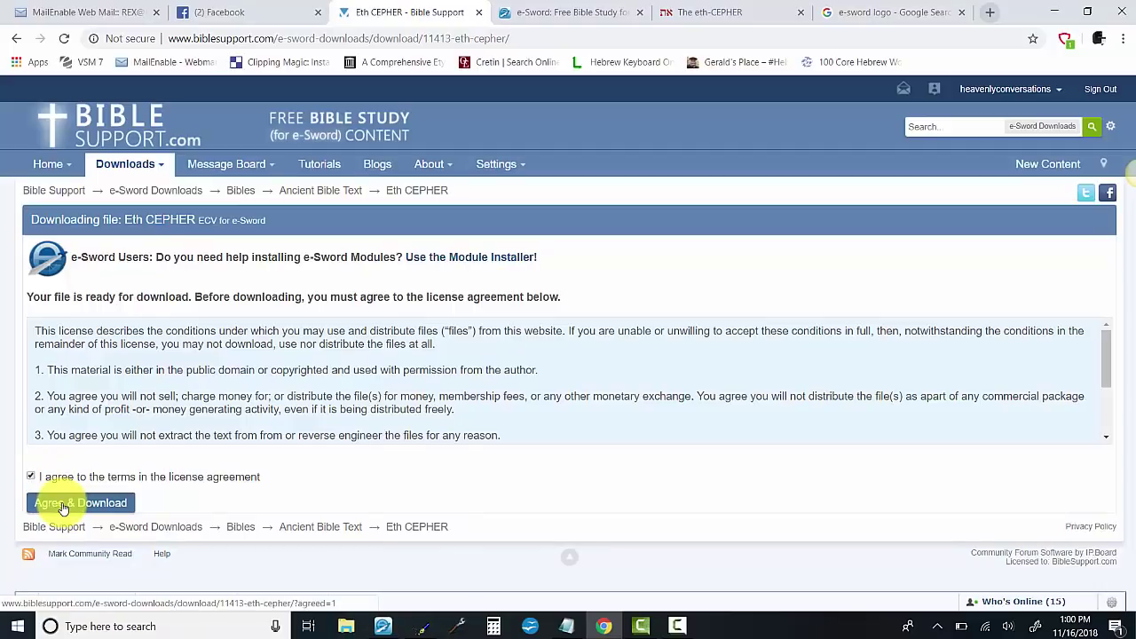
pyautogui.click(63, 504)
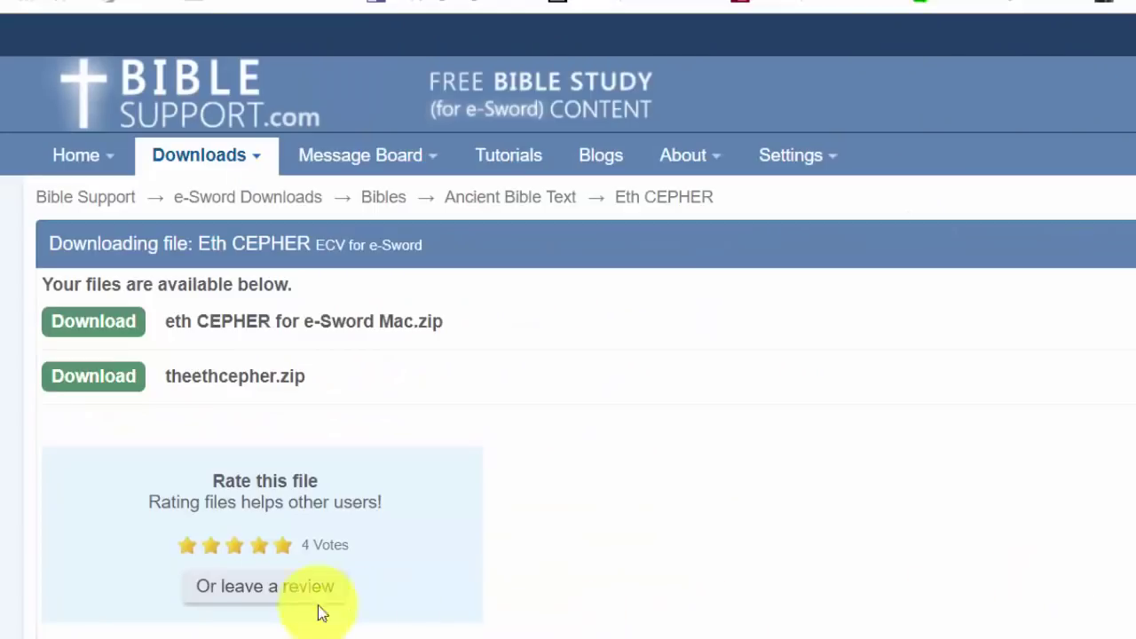
# Download theethcepher.zip for PC and show it in the Downloads folder
pyautogui.click(109, 389)
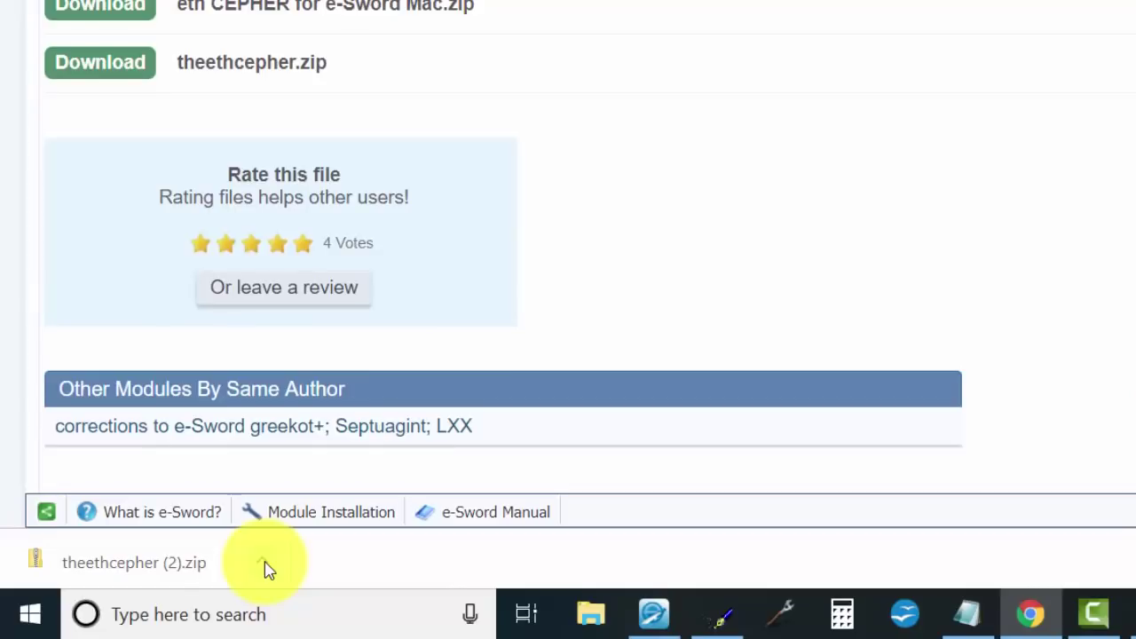
pyautogui.click(267, 566)
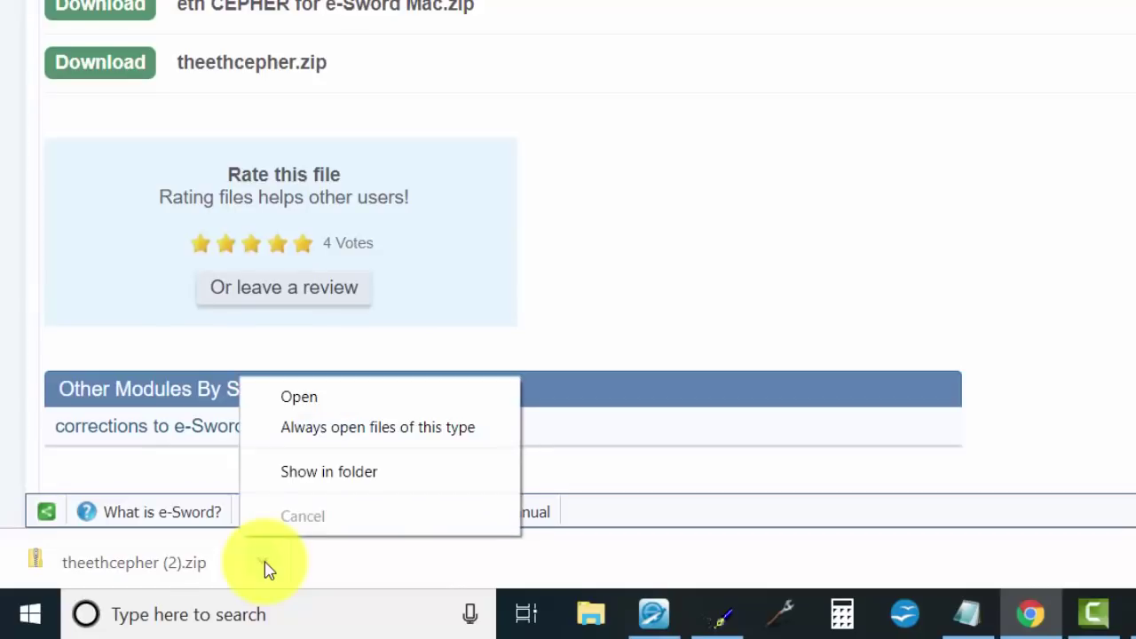
pyautogui.click(315, 473)
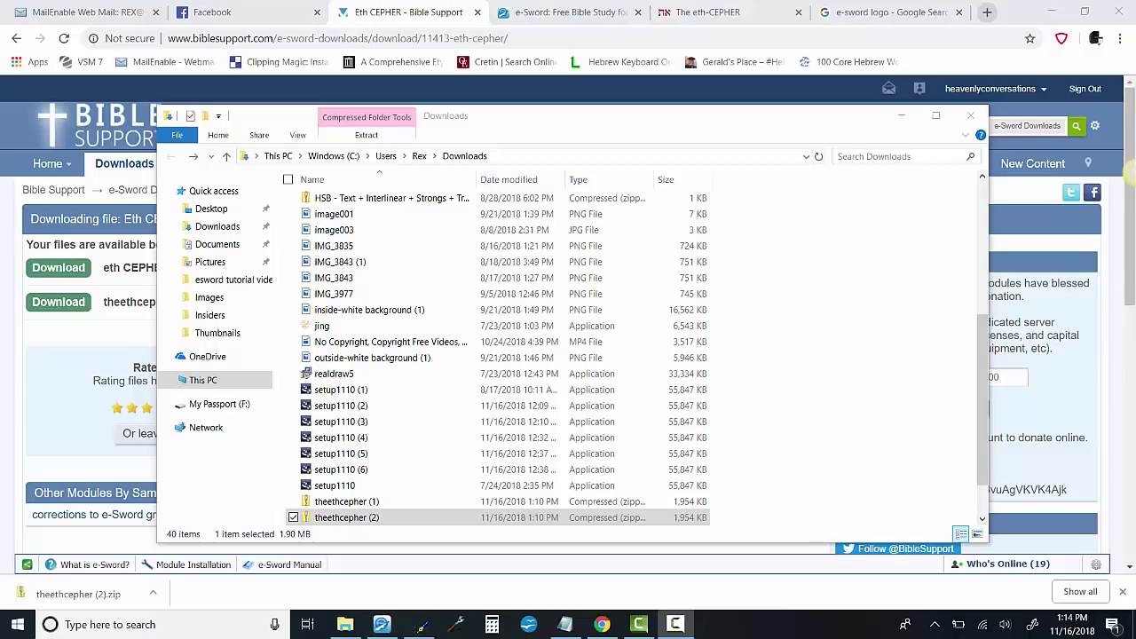
# Open the theethcepher (2) zip and copy the theethcepher.bblx module file
pyautogui.click(385, 632)
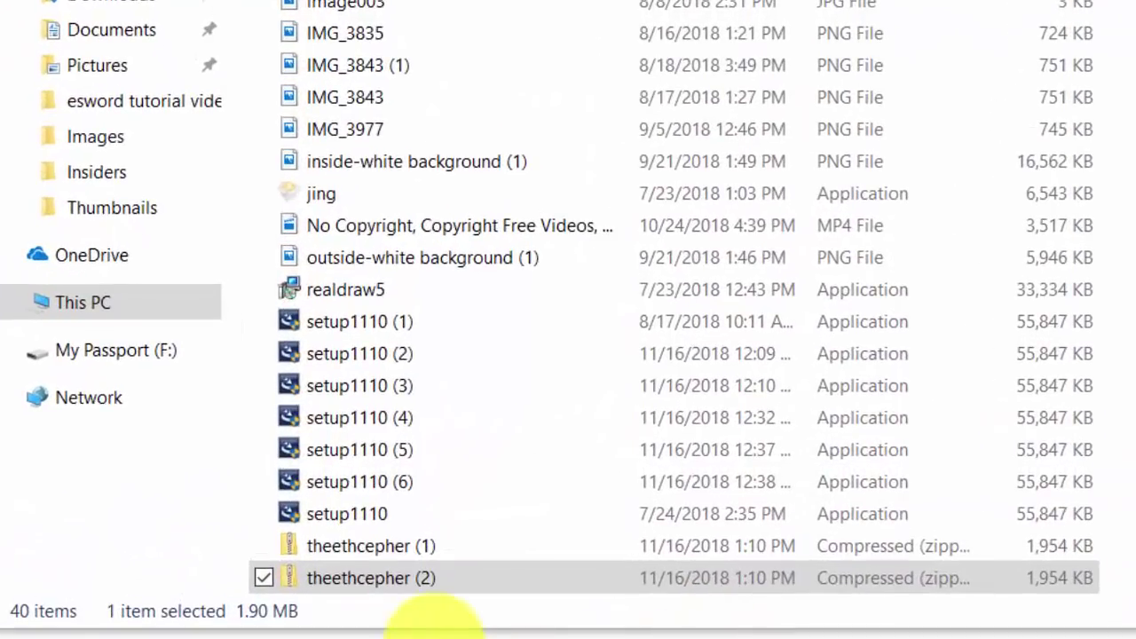
pyautogui.doubleClick(406, 587)
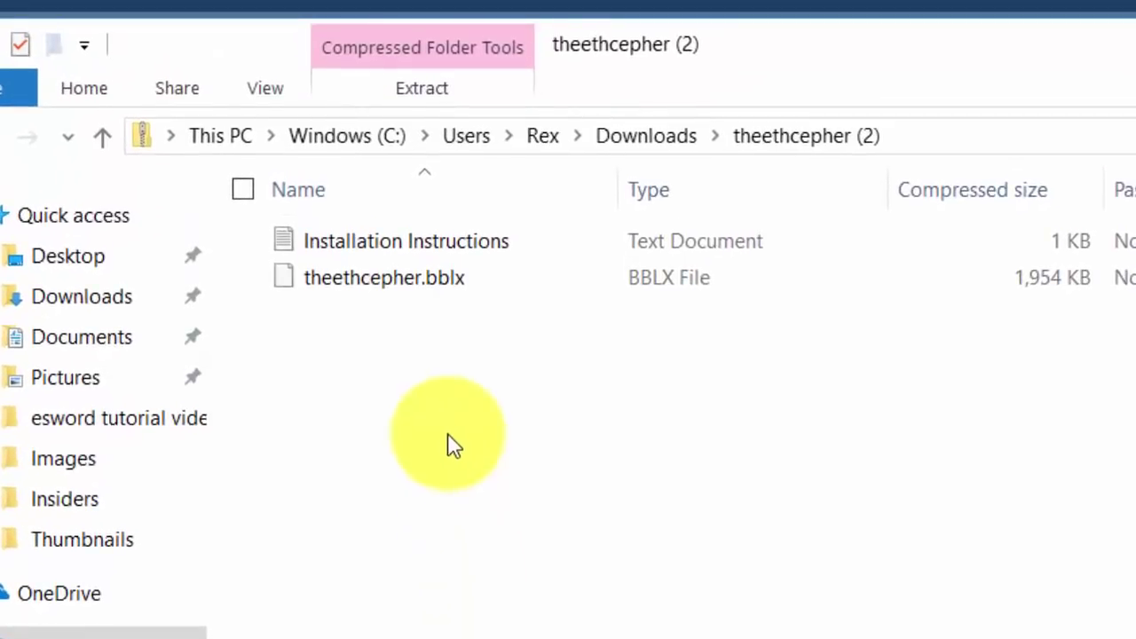
pyautogui.click(425, 295)
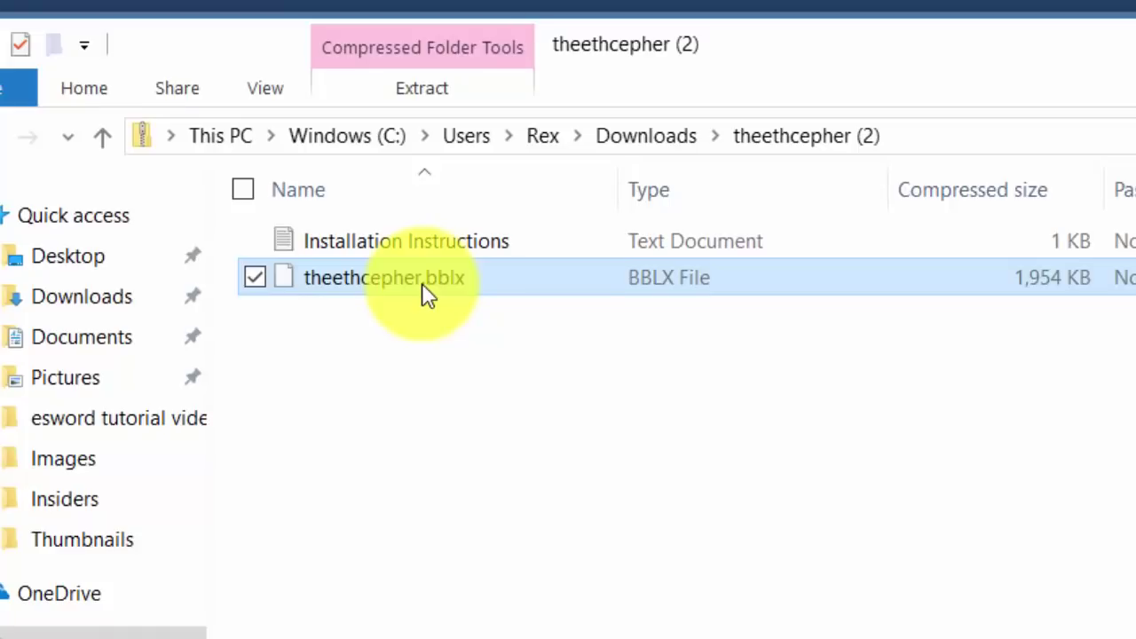
pyautogui.rightClick(424, 295)
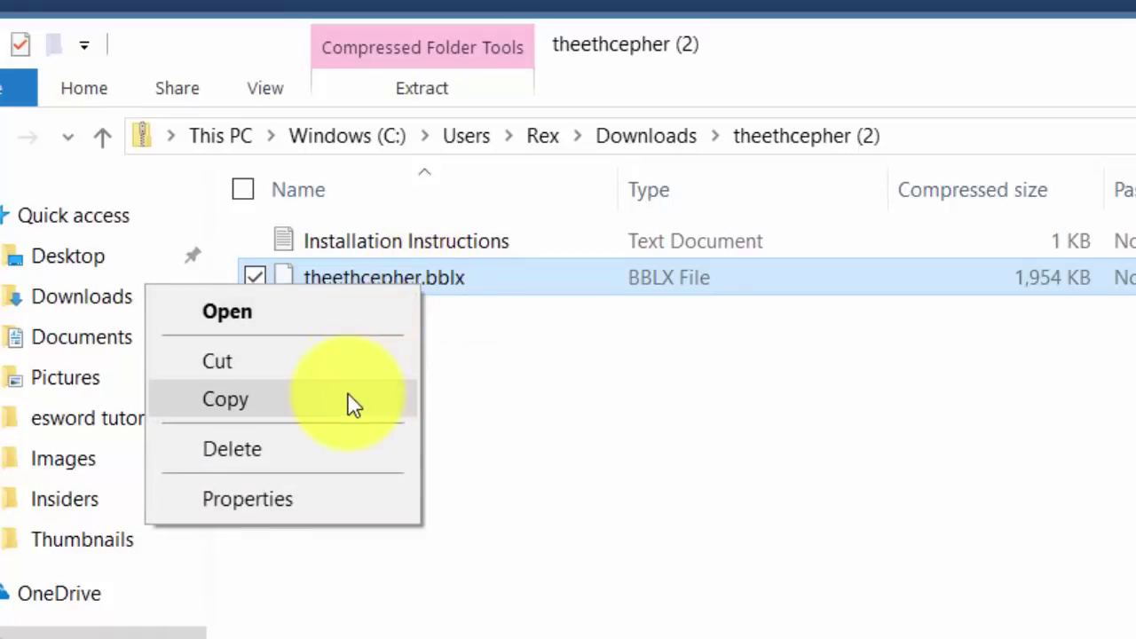
pyautogui.click(351, 404)
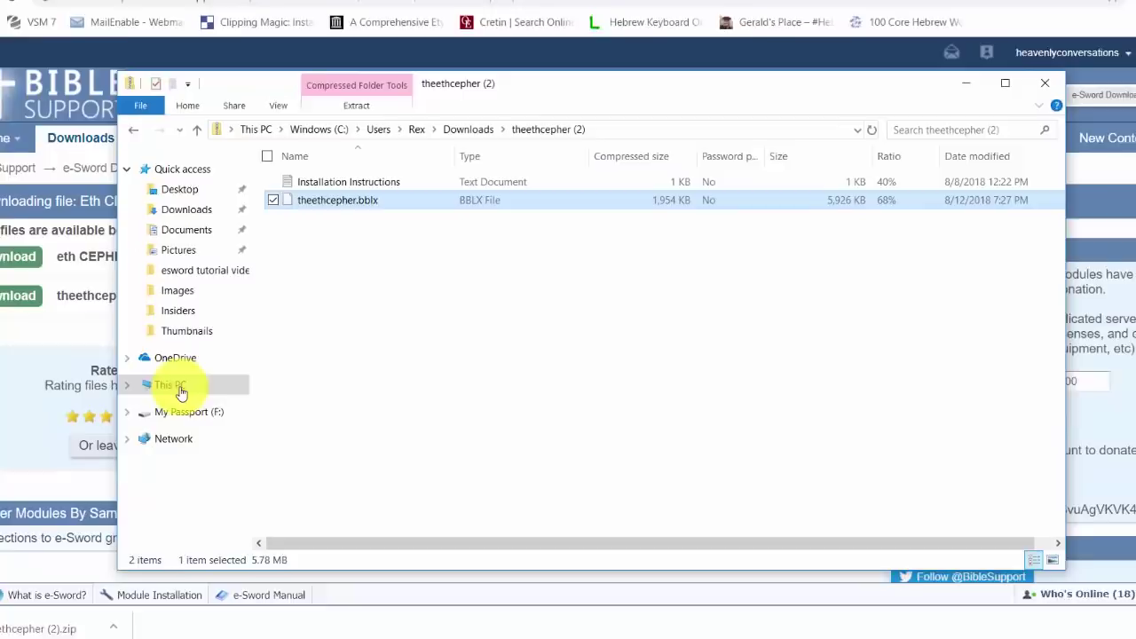
# Navigate through This PC to the C:\Program Files (x86)\e-Sword folder
pyautogui.click(209, 379)
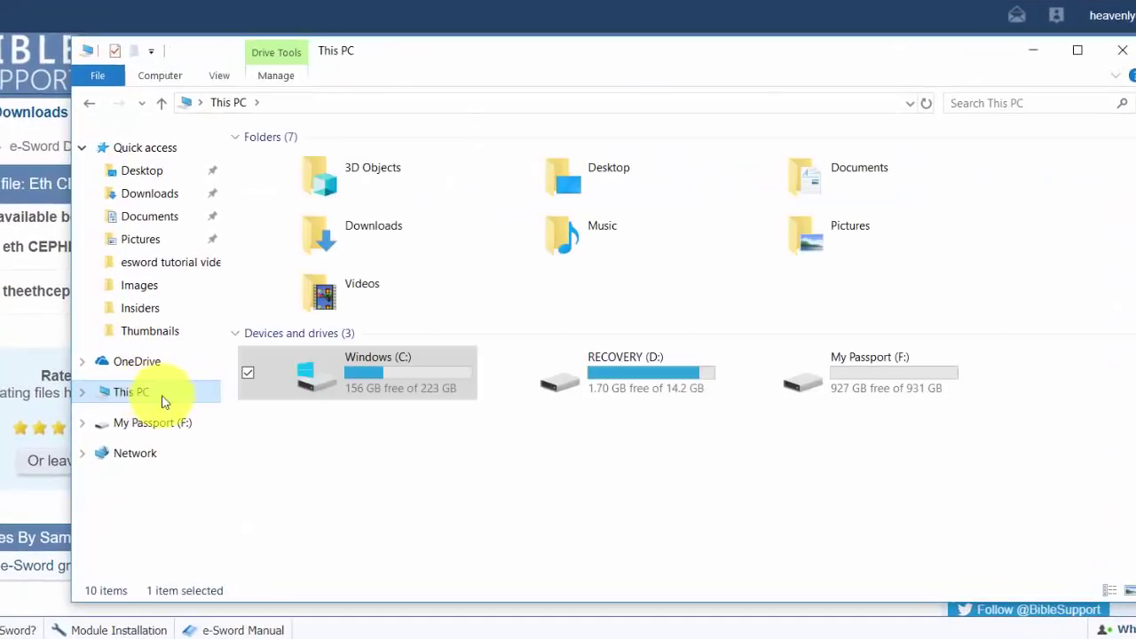
pyautogui.doubleClick(411, 372)
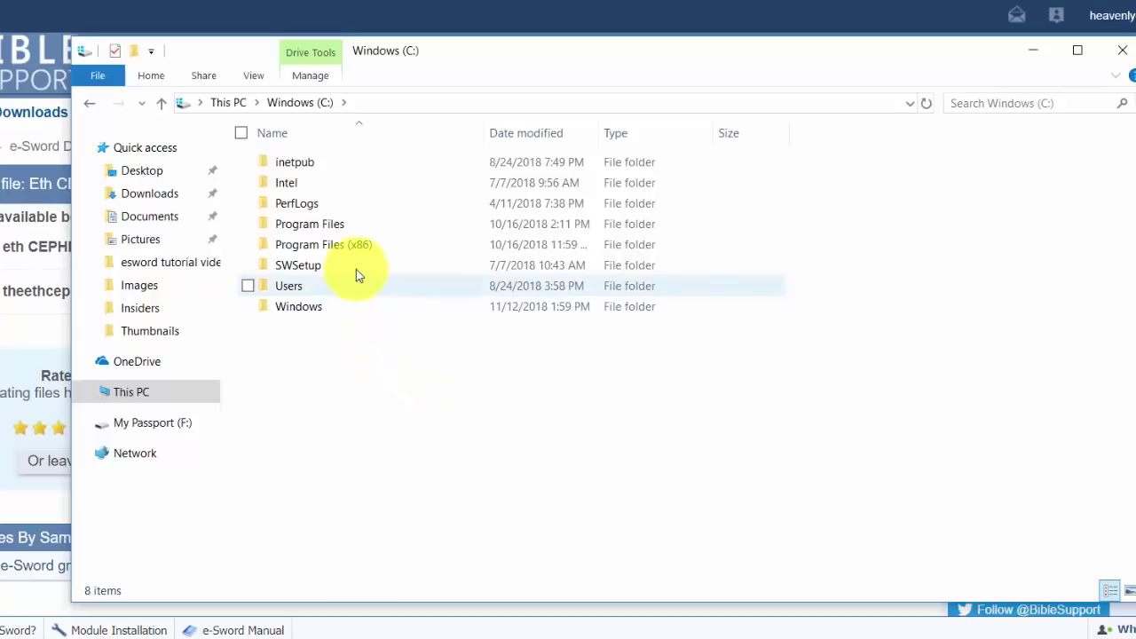
pyautogui.doubleClick(356, 249)
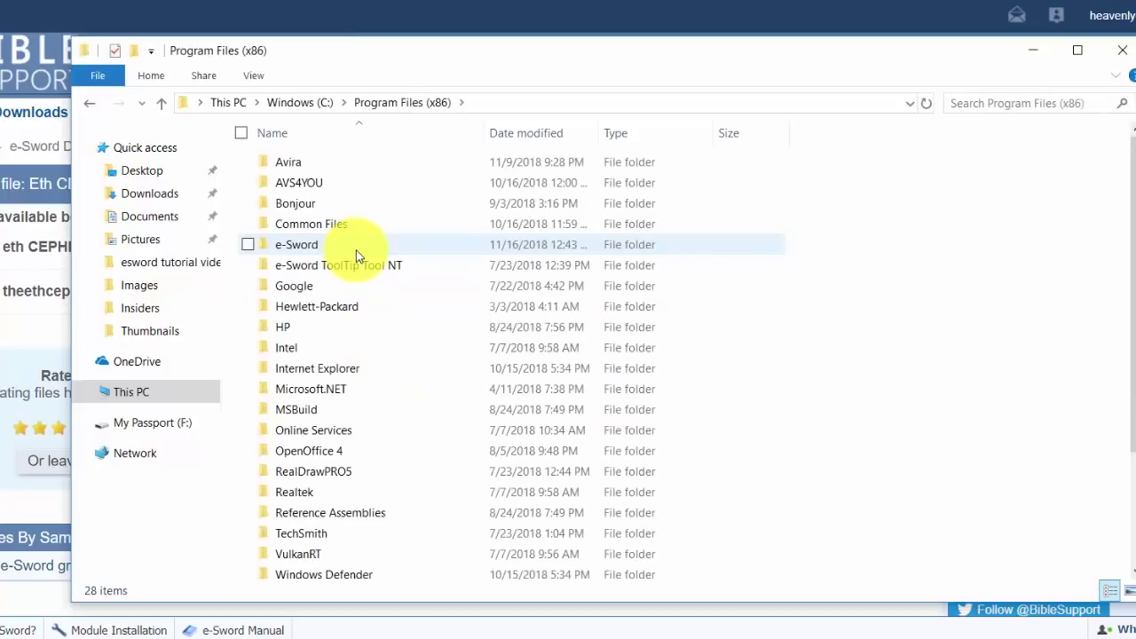
pyautogui.doubleClick(356, 250)
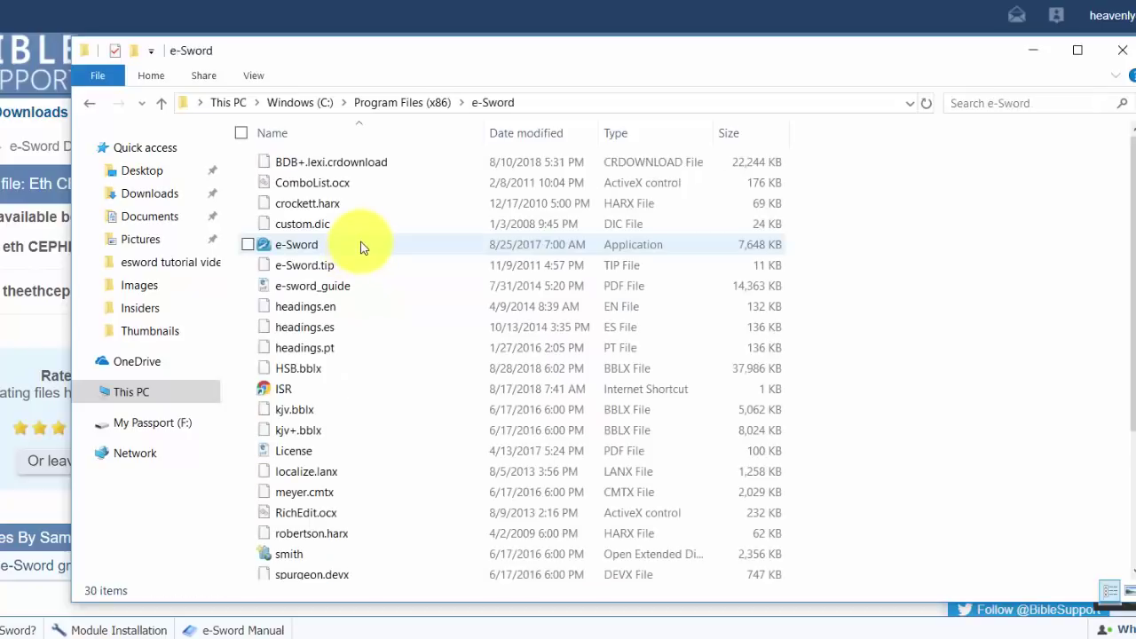
# Paste theethcepher.bblx into the e-Sword folder with administrator permission, then launch e-Sword
pyautogui.rightClick(837, 284)
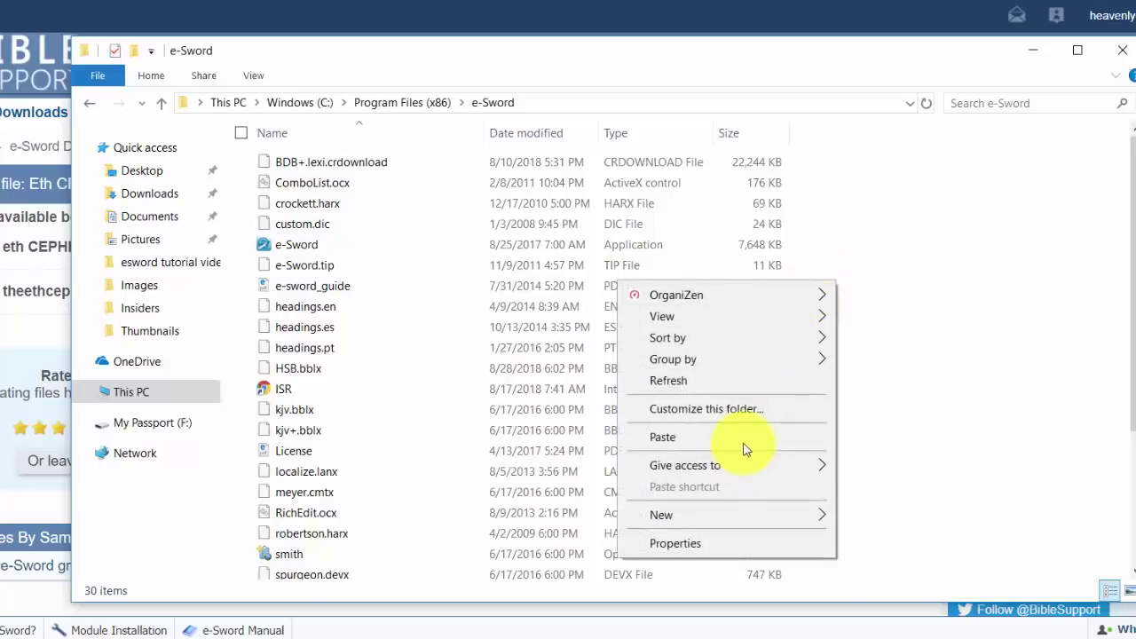
pyautogui.click(744, 440)
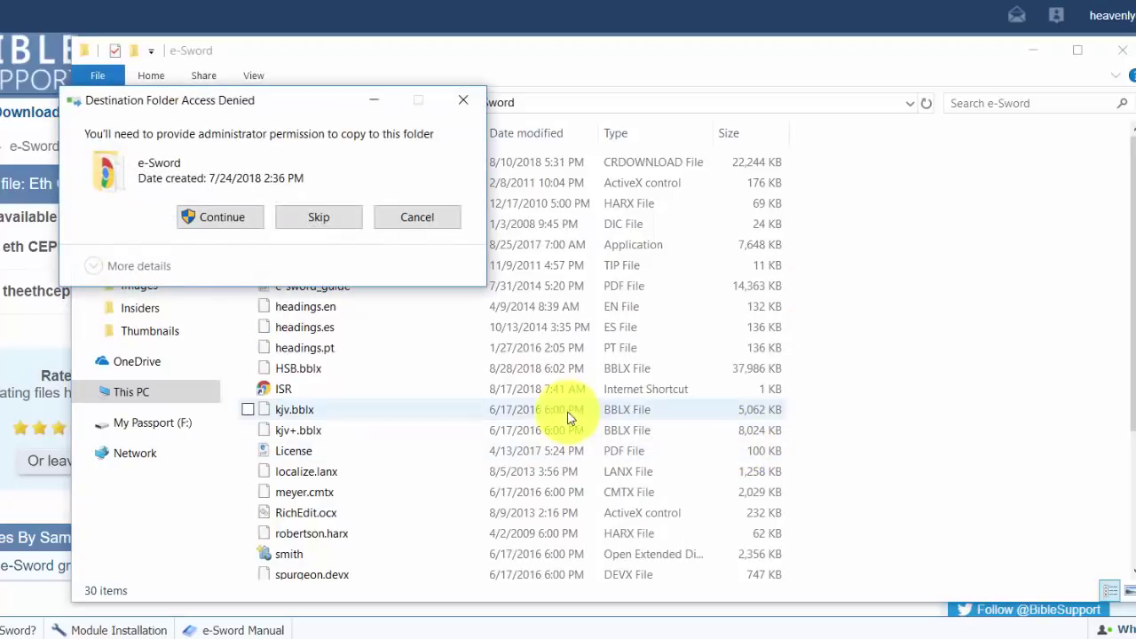
pyautogui.click(226, 220)
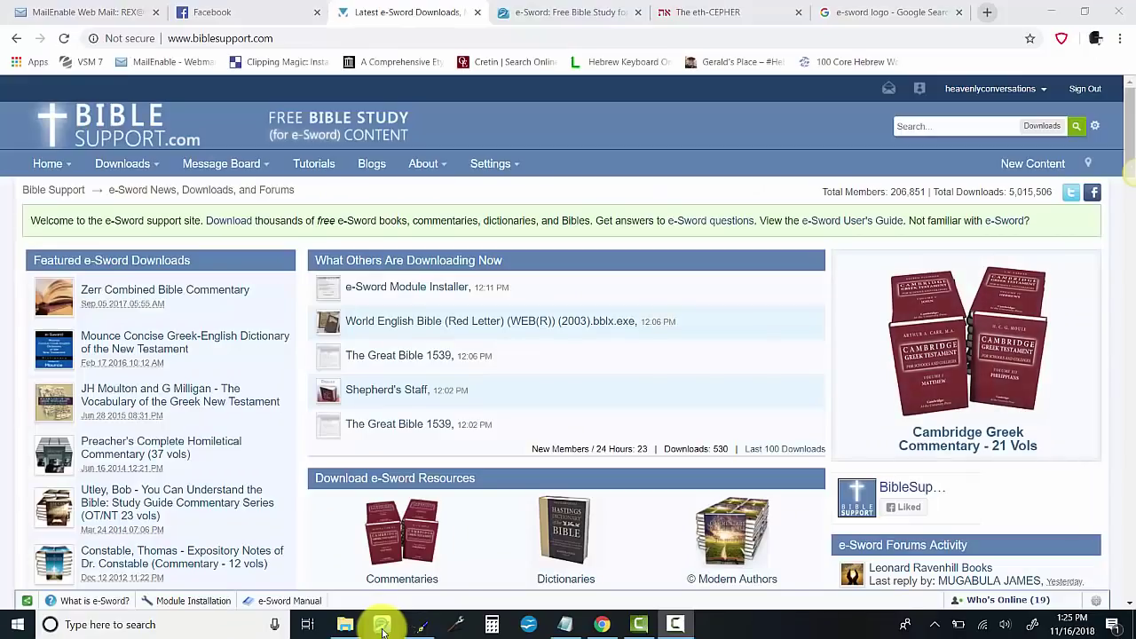
pyautogui.click(382, 624)
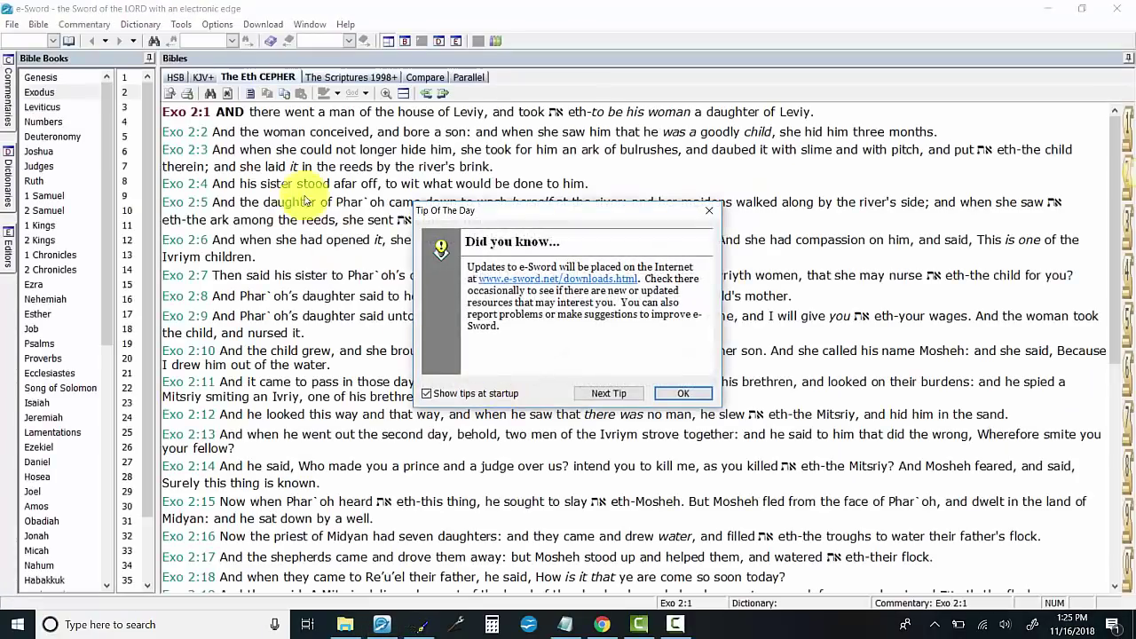
# Dismiss Tip Of The Day and display Genesis chapter 1 in The Eth CEPHER Bible
pyautogui.click(671, 397)
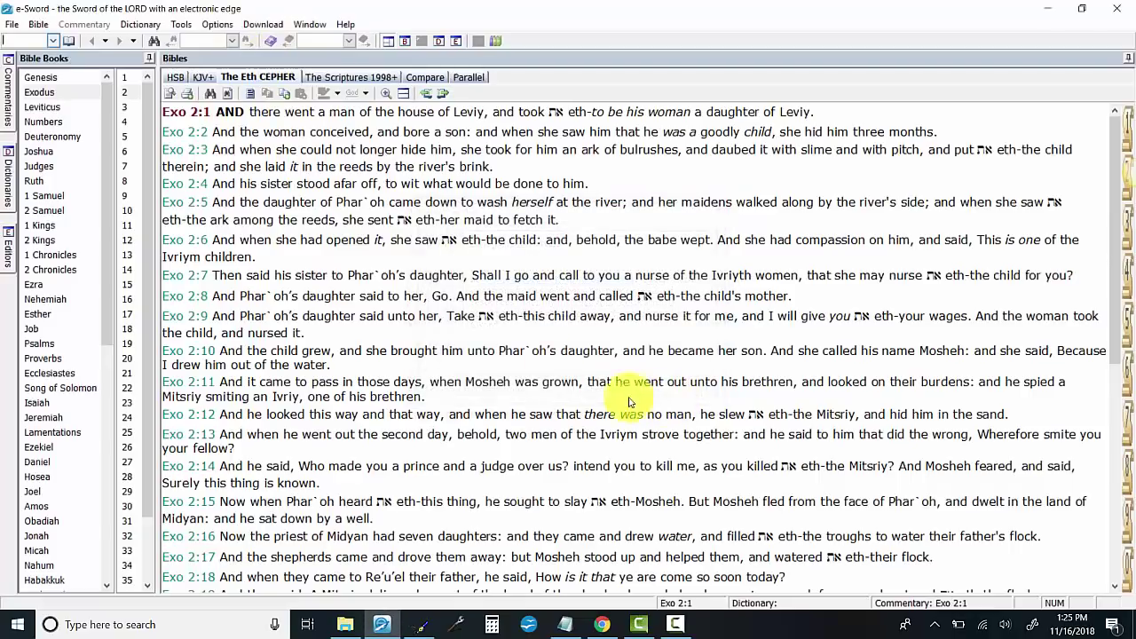
pyautogui.click(41, 79)
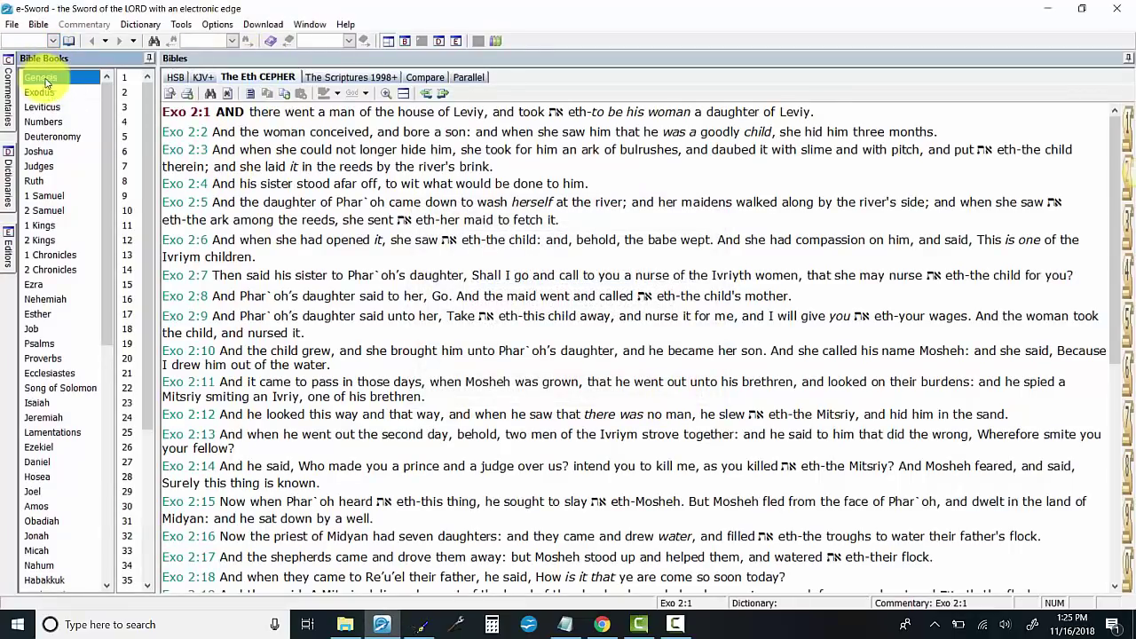
pyautogui.click(125, 78)
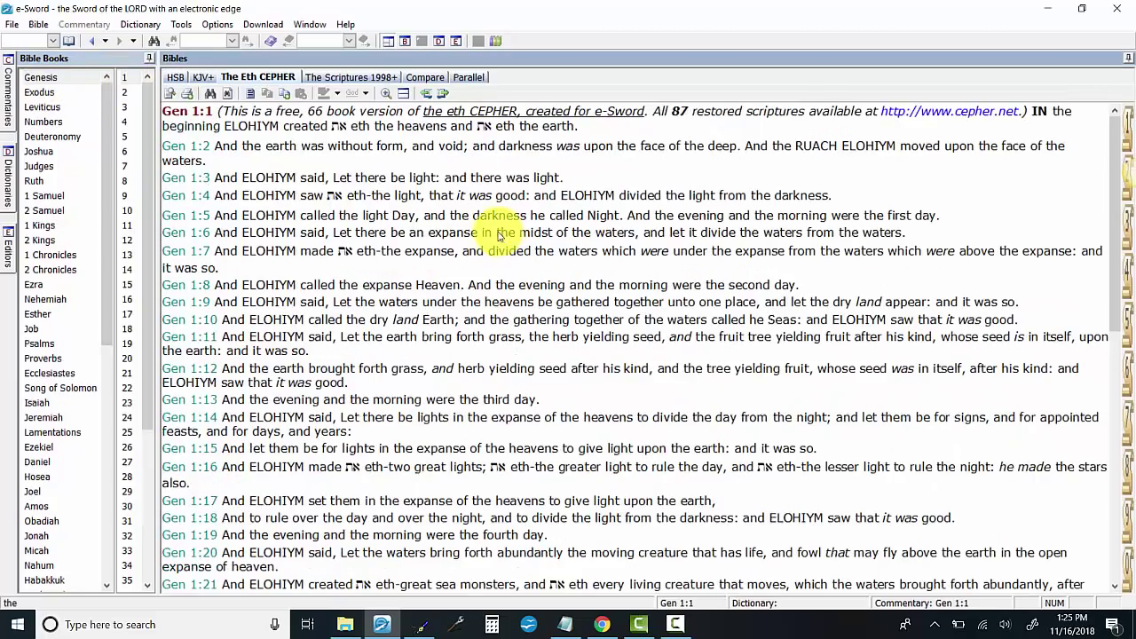
pyautogui.scroll(-3, 502, 231)
pyautogui.scroll(-8, 497, 229)
pyautogui.scroll(8, 484, 236)
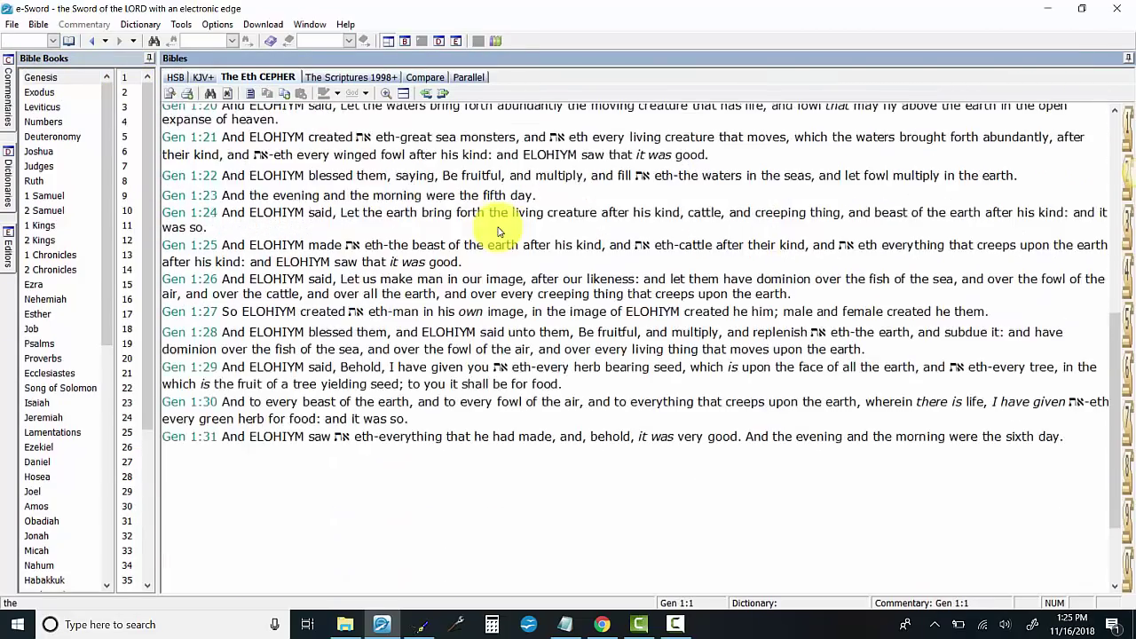
pyautogui.moveTo(106, 131)
pyautogui.mouseDown()
pyautogui.moveTo(102, 287)
pyautogui.moveTo(127, 415)
pyautogui.mouseUp()
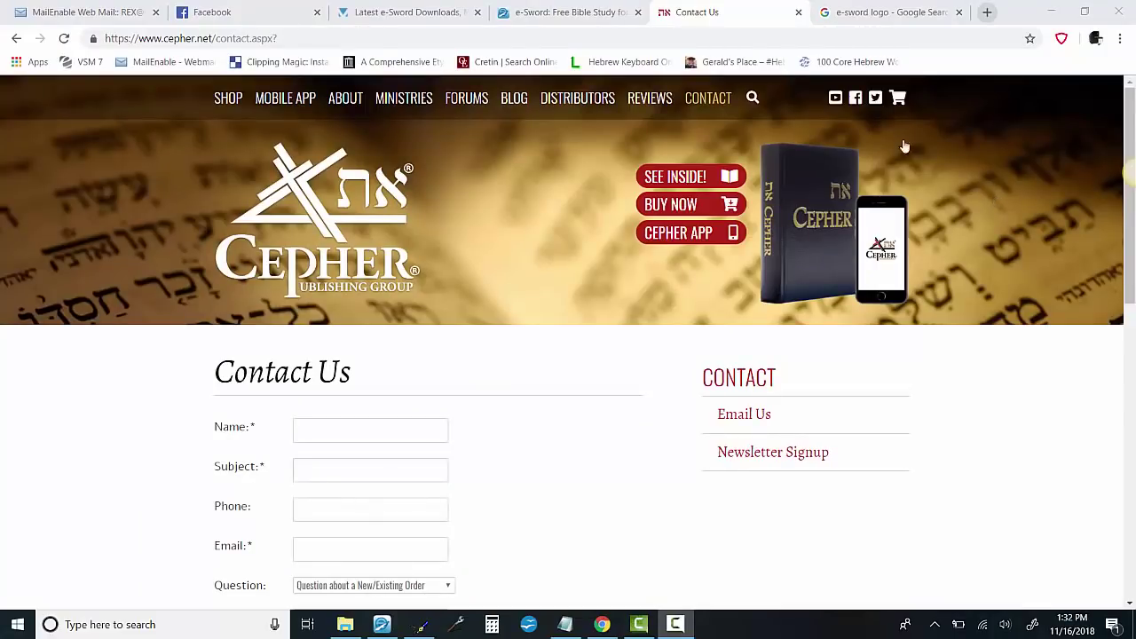
# Scroll down through the cepher.net Contact Us form
pyautogui.moveTo(695, 103)
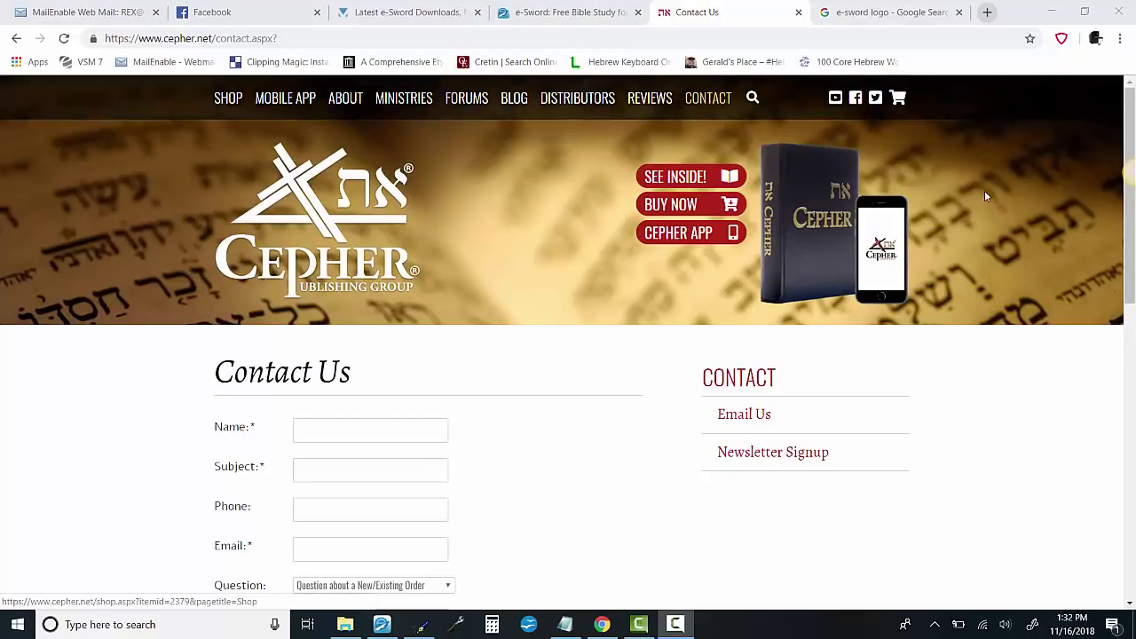
pyautogui.scroll(-3, 985, 194)
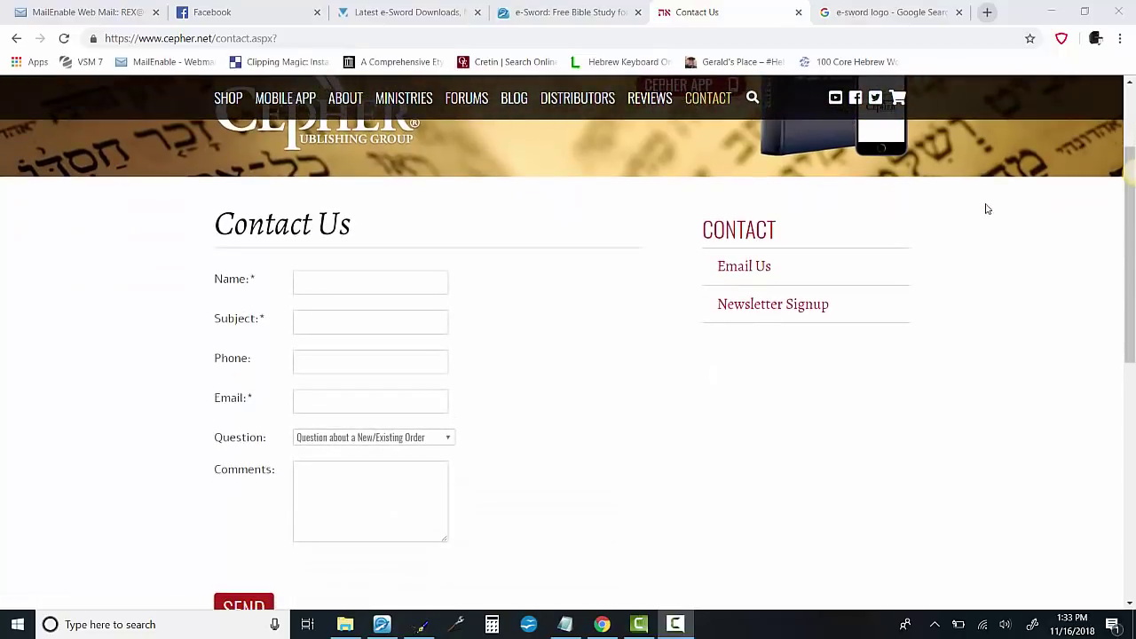
pyautogui.scroll(-1, 985, 209)
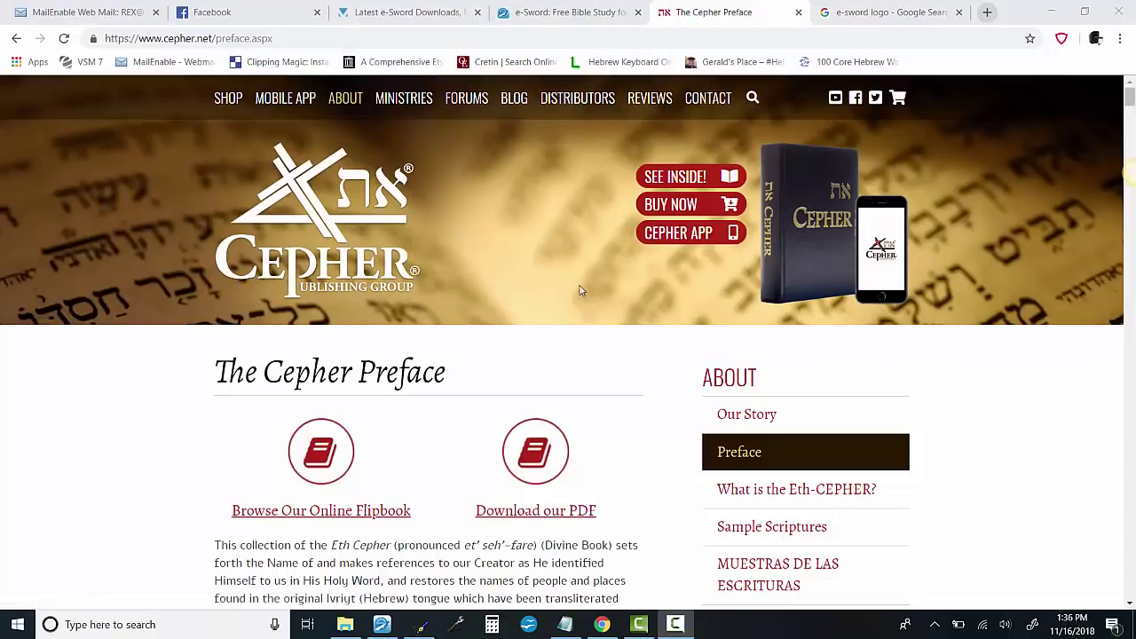
# Open About > Preface, launch the Look Inside Cepher flipbook, and turn to the Table of Contents
pyautogui.moveTo(340, 98)
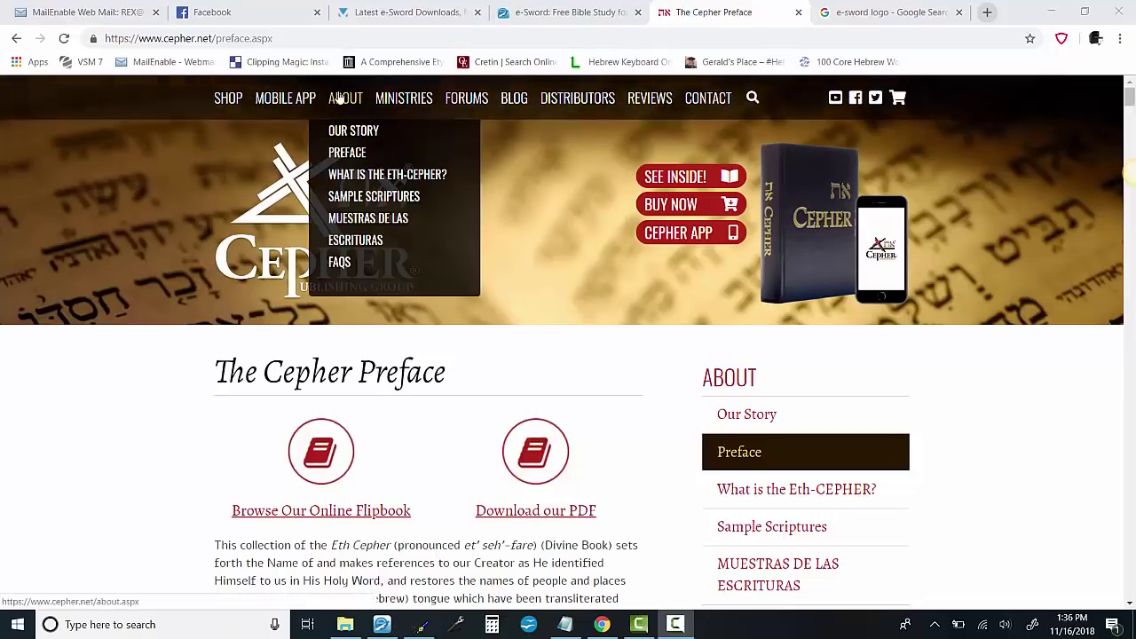
pyautogui.click(344, 149)
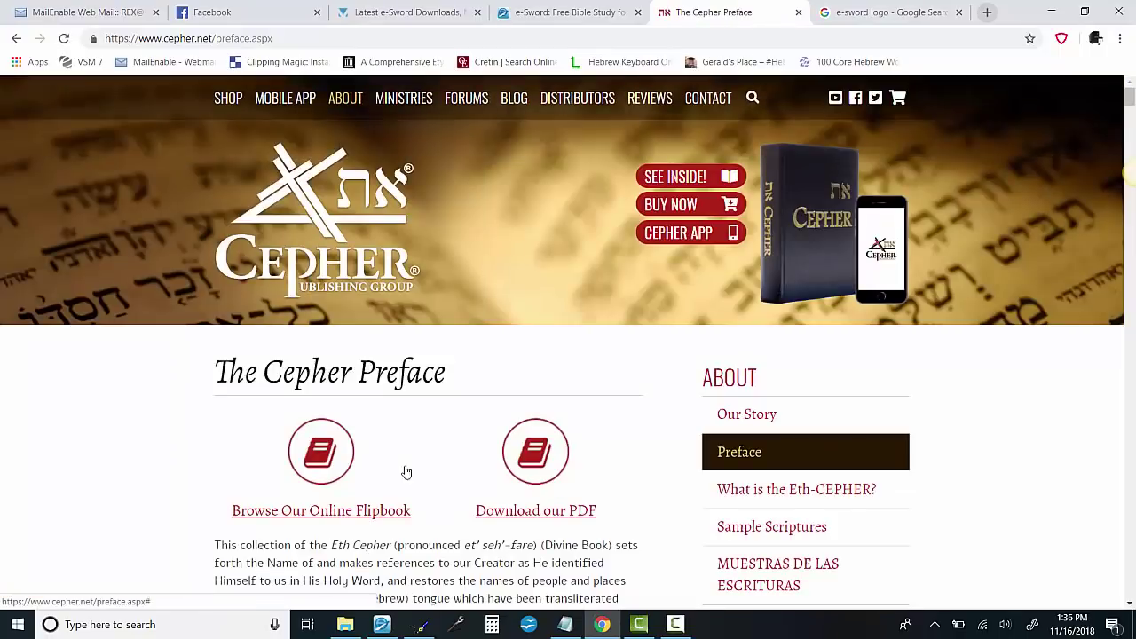
pyautogui.click(525, 513)
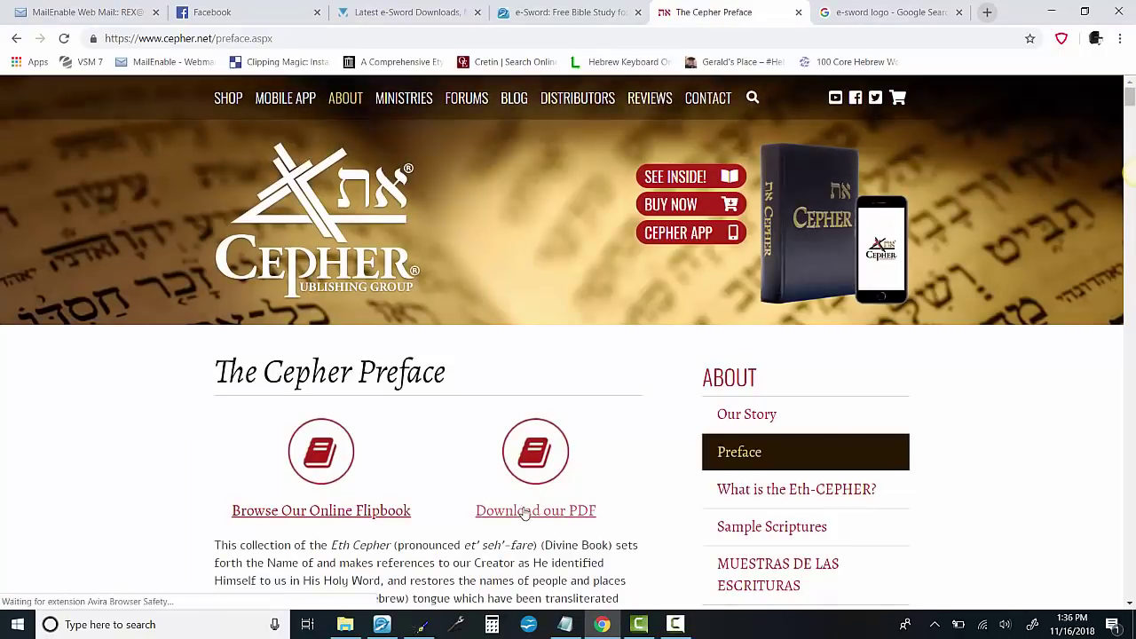
pyautogui.click(380, 515)
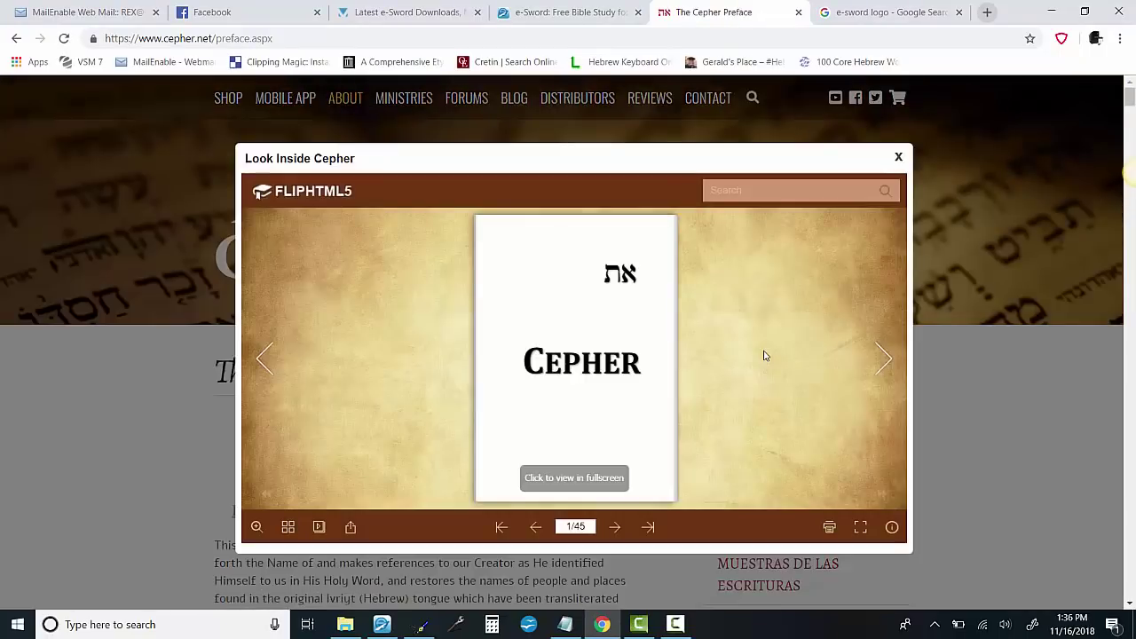
pyautogui.click(883, 363)
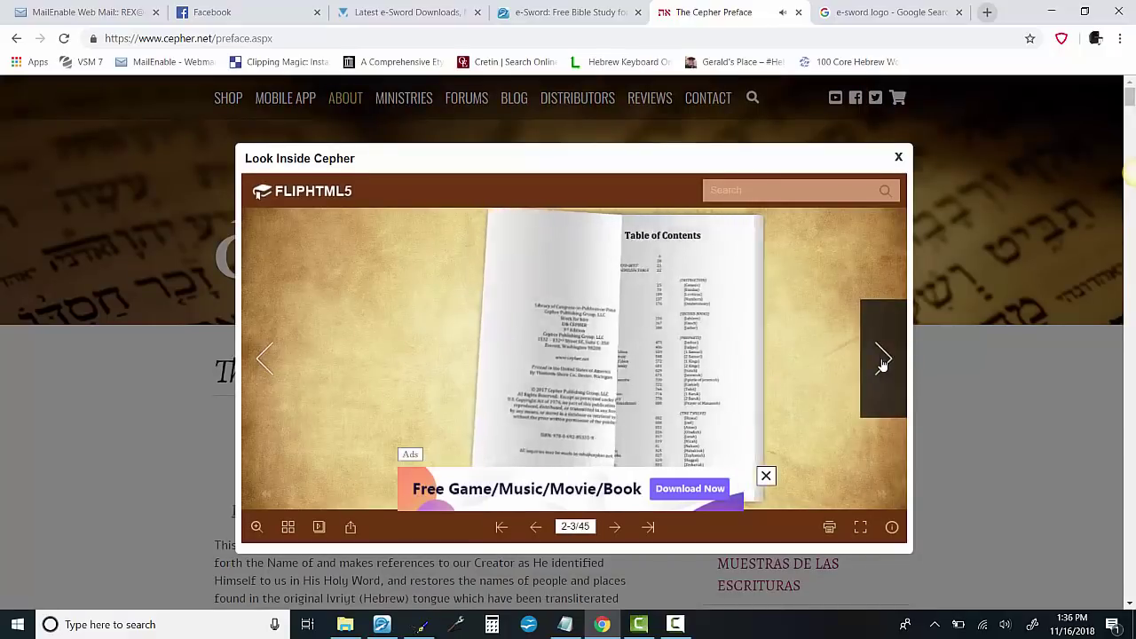